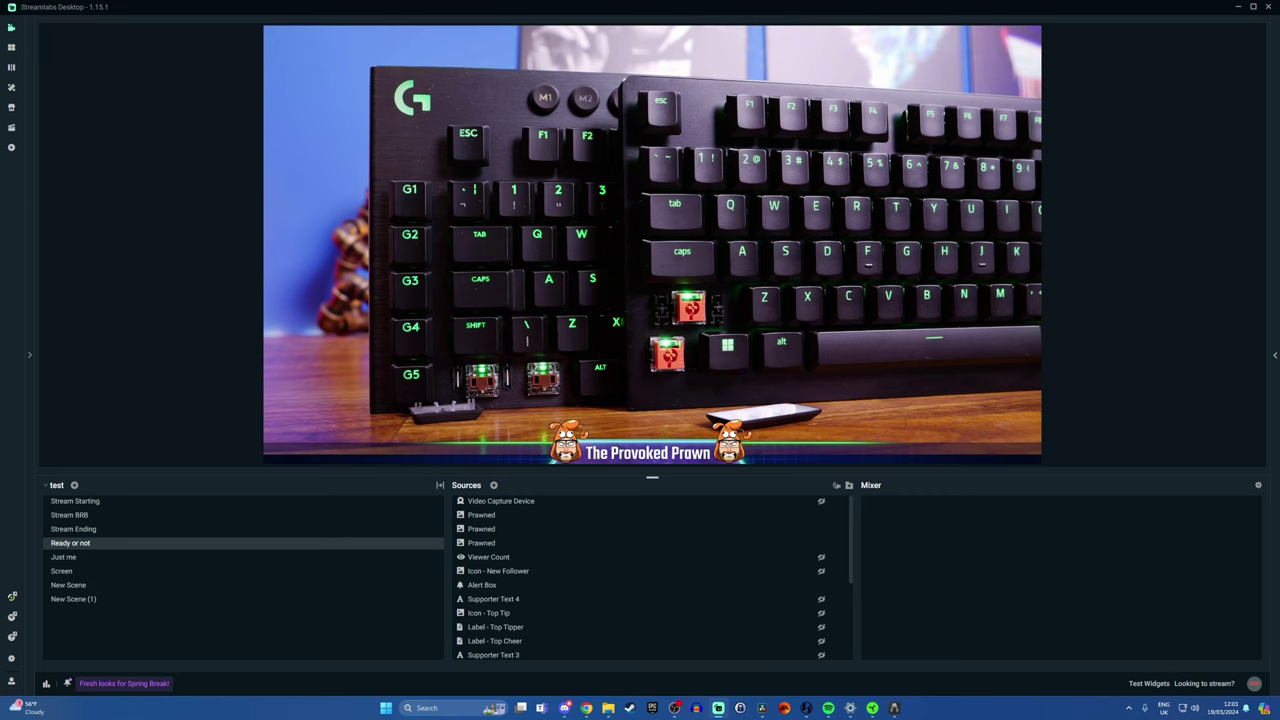
Set Mic/Auxiliary Device 1 to Stream Mix (2- Razer Seiren V3 Chroma) in the audio settings and close the settings.
click(12, 660)
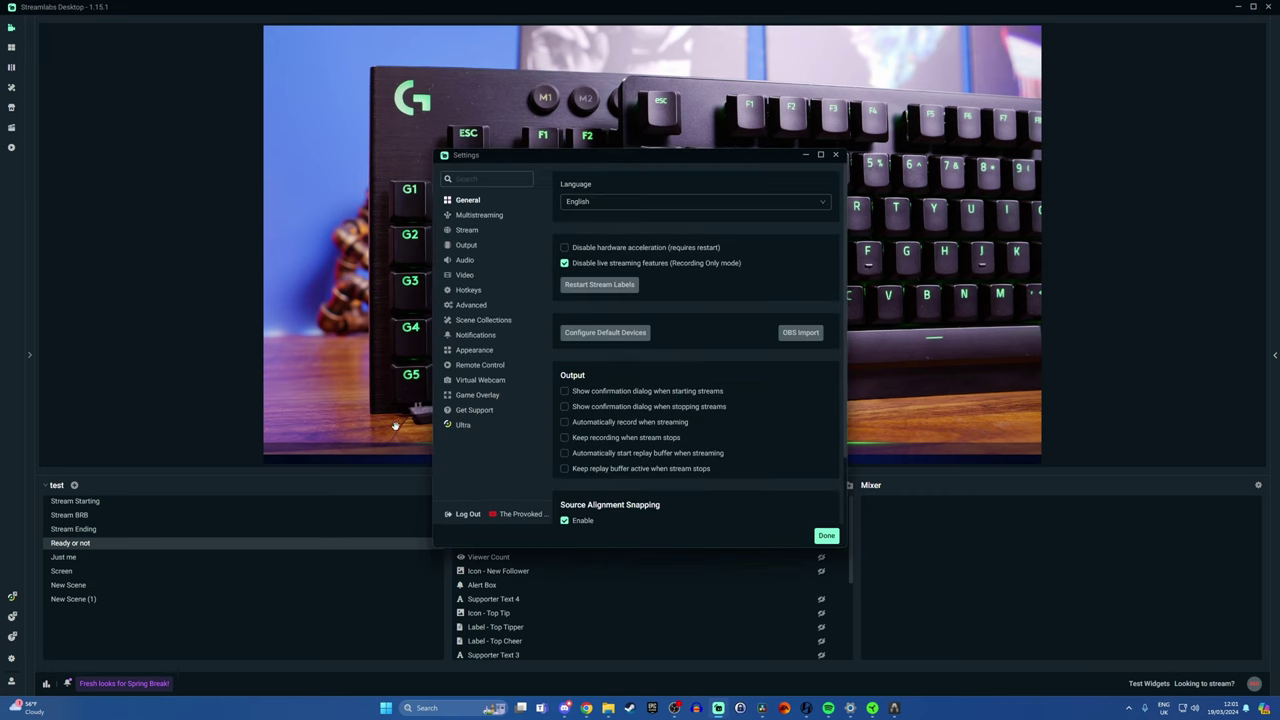
click(468, 261)
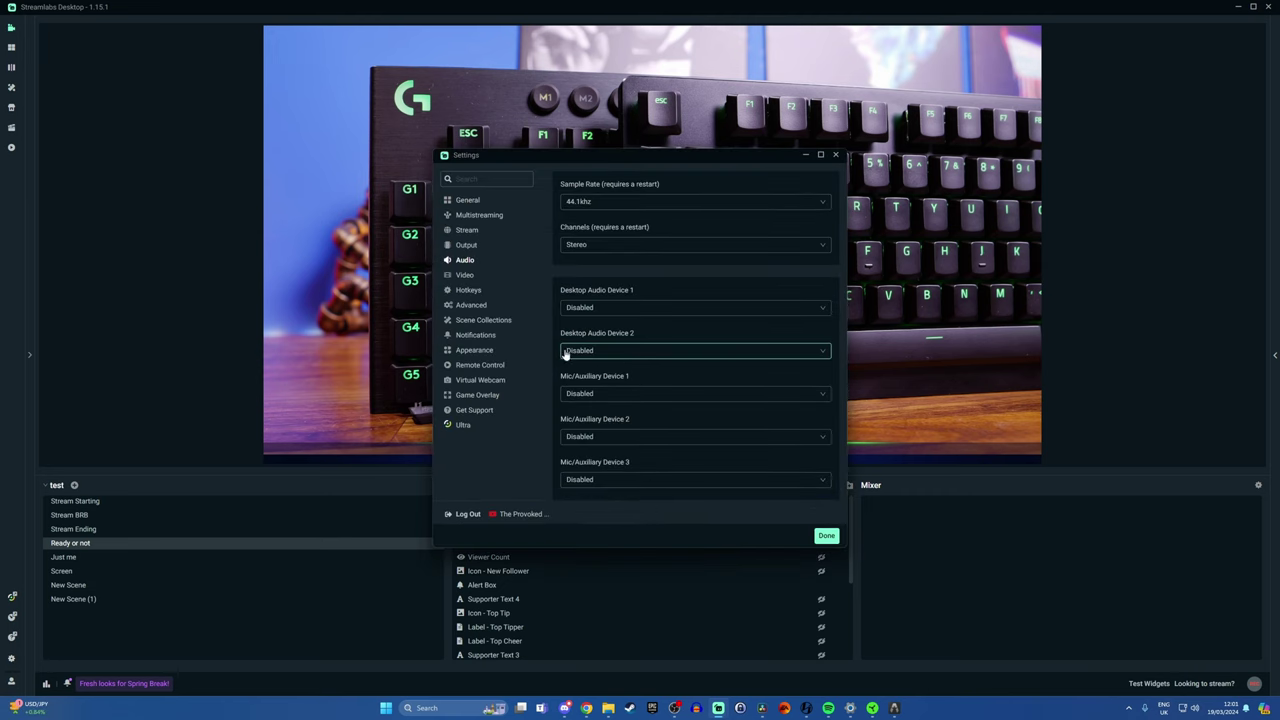
click(635, 396)
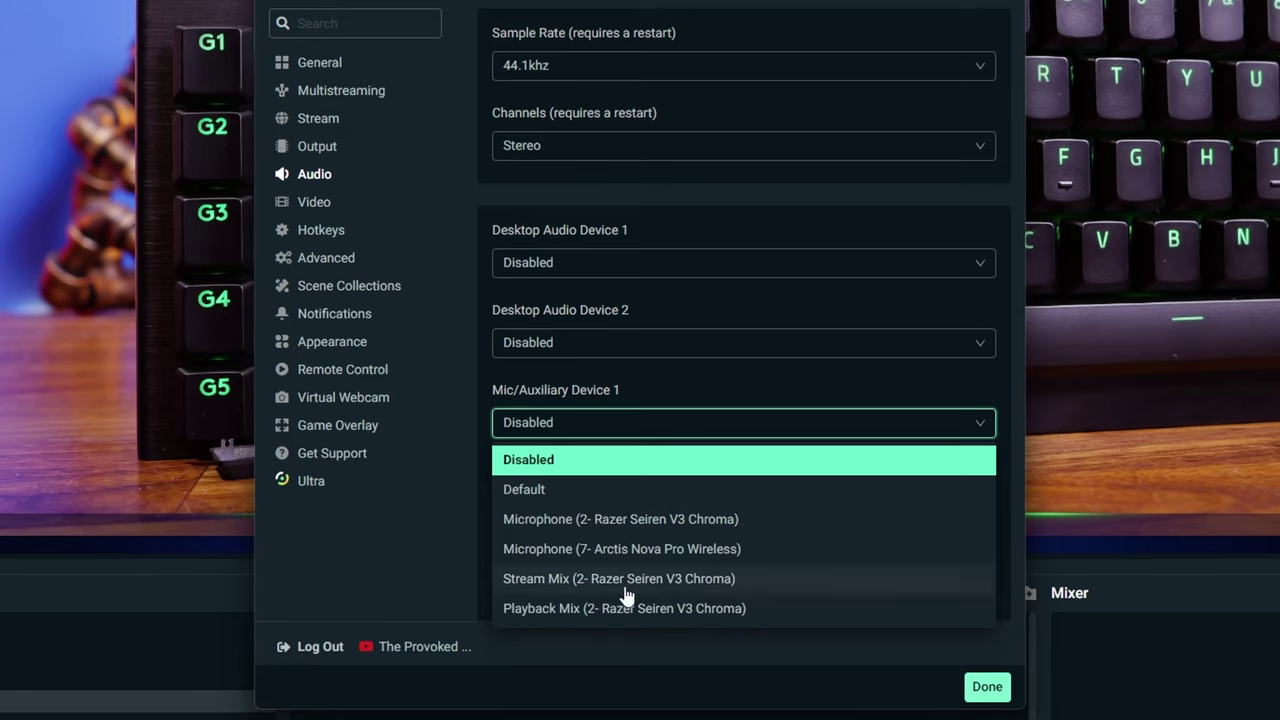
click(585, 590)
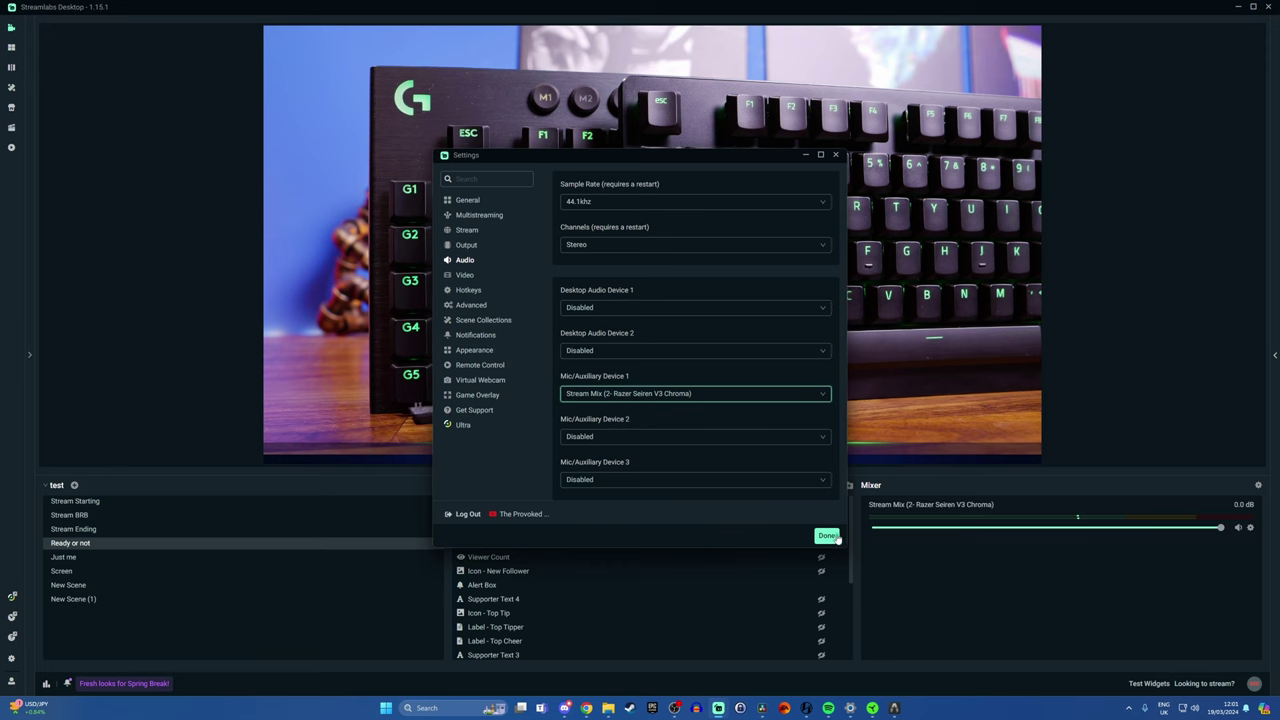
click(828, 536)
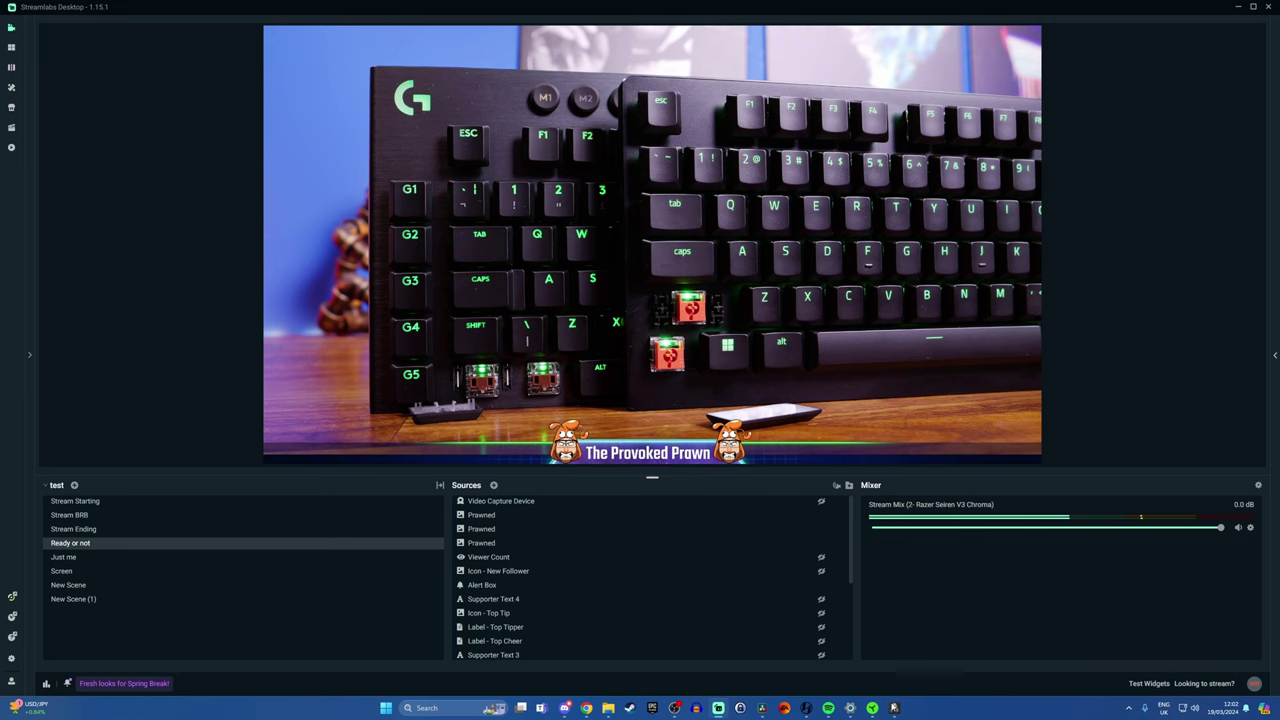
Switch to Spotify, start playback of Ambient Gold and minimise the player to return to Streamlabs Desktop.
click(827, 708)
click(228, 606)
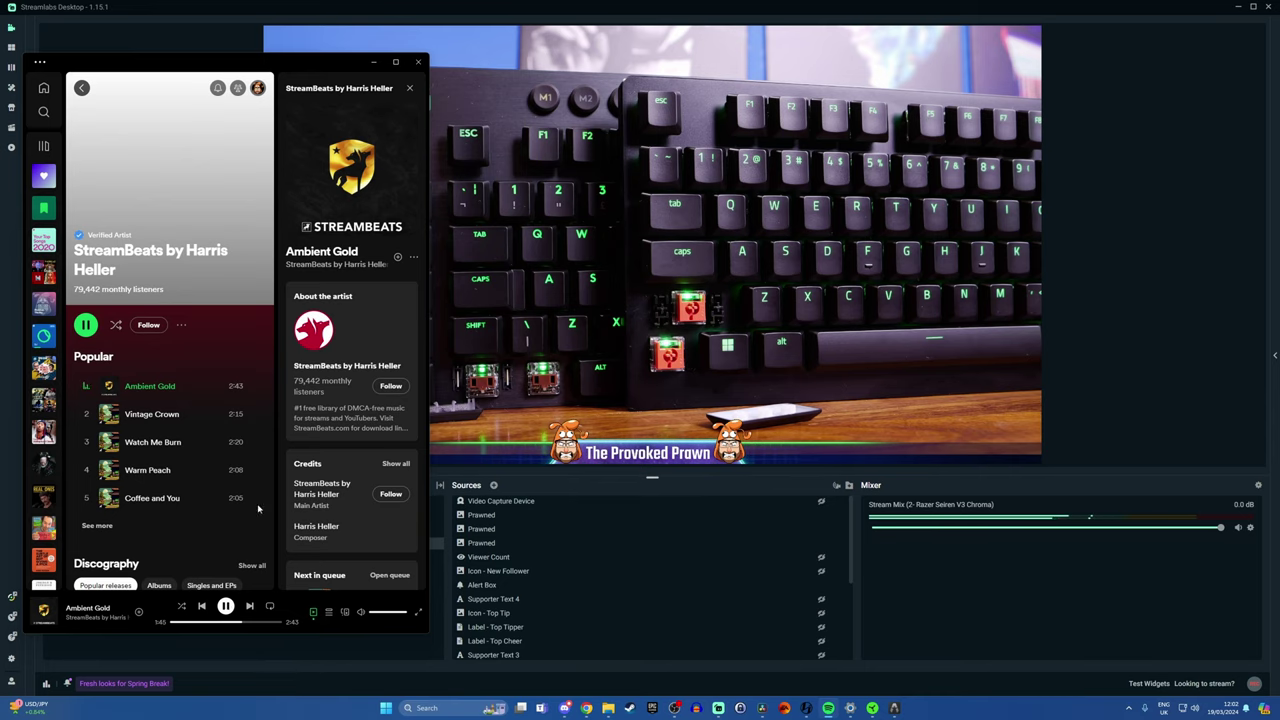
click(373, 62)
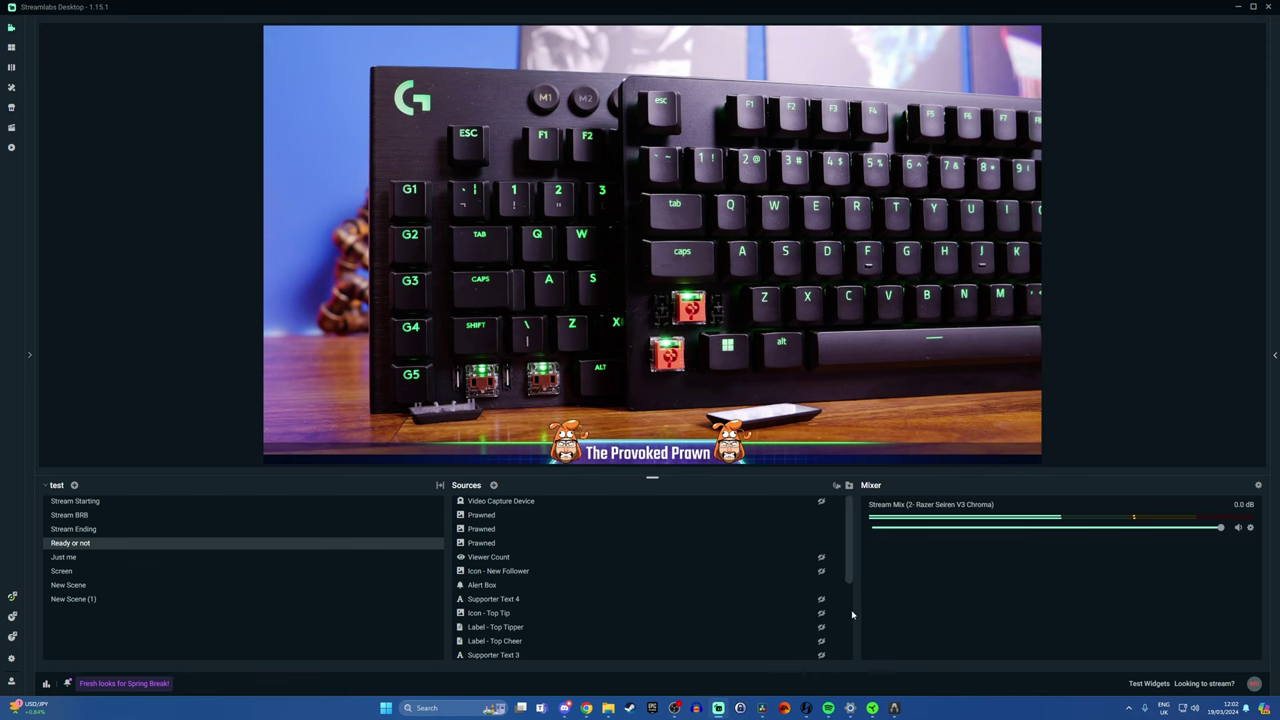
Bring up the Windows volume mixer over the running game and set EscapeFromTarkov.exe's output device to Game (2- Razer Seiren V3 Chroma).
click(895, 707)
mouse_move(858, 707)
key(super)
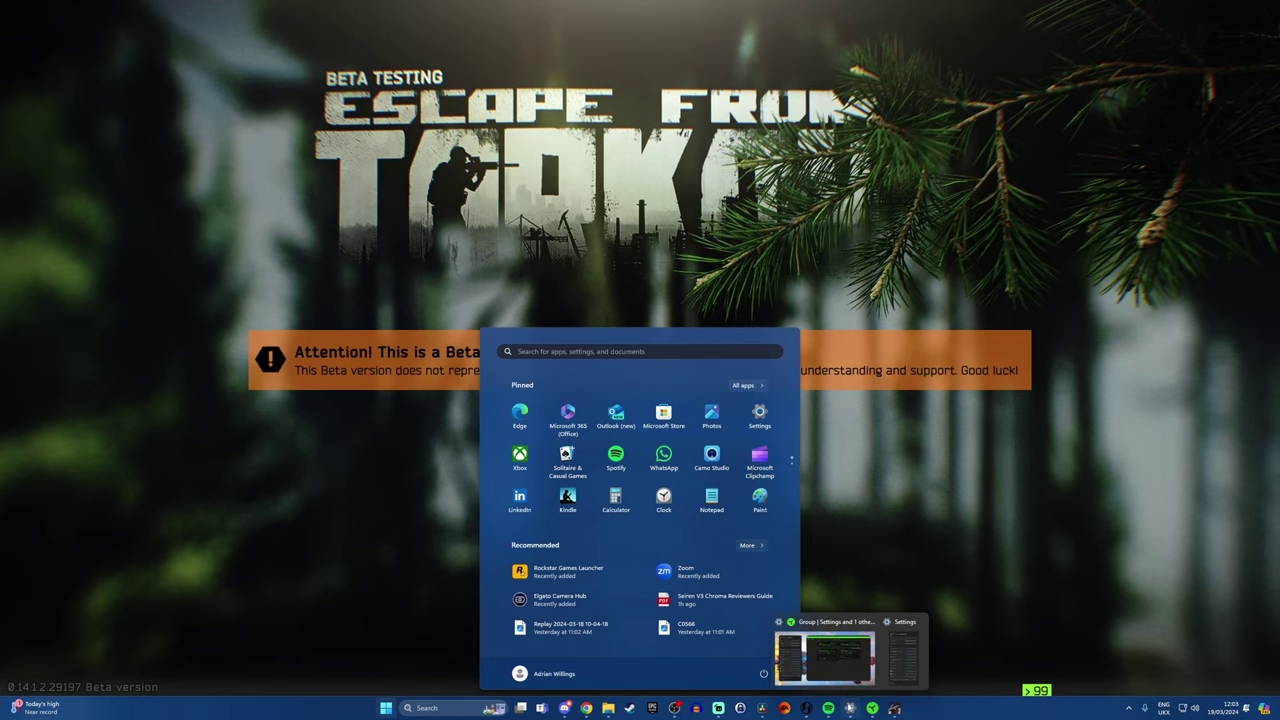
click(824, 658)
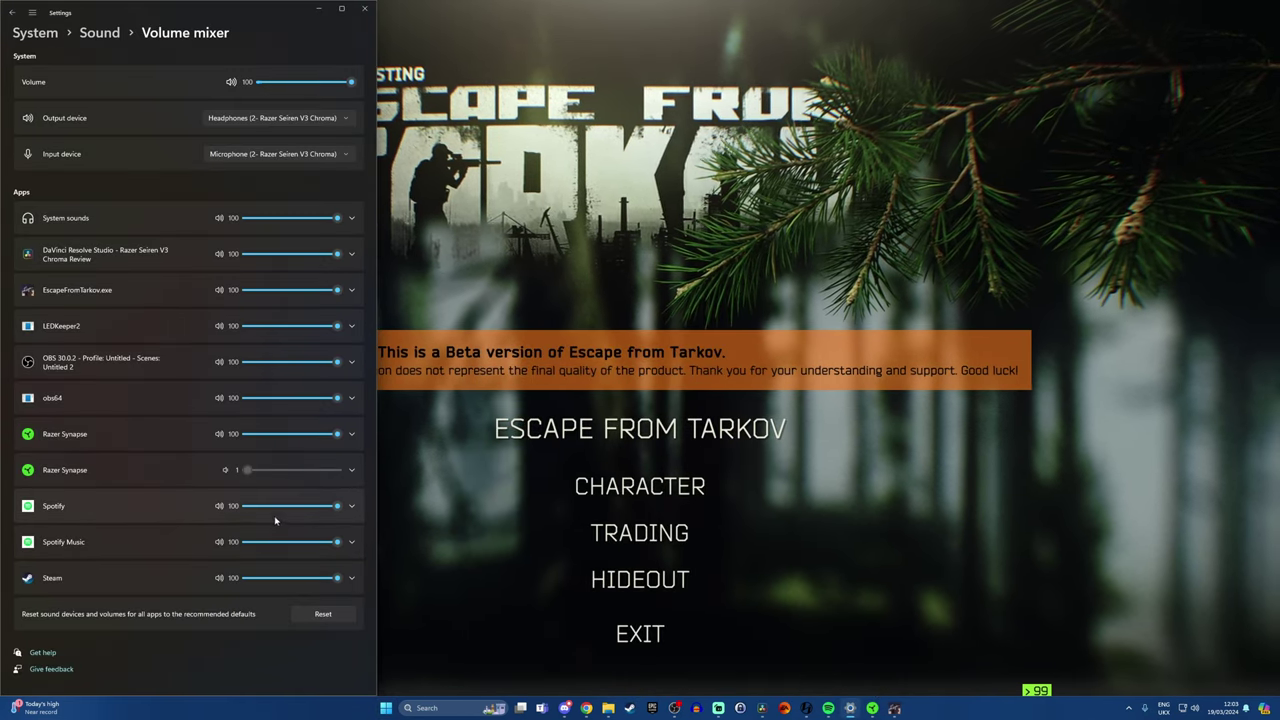
click(352, 290)
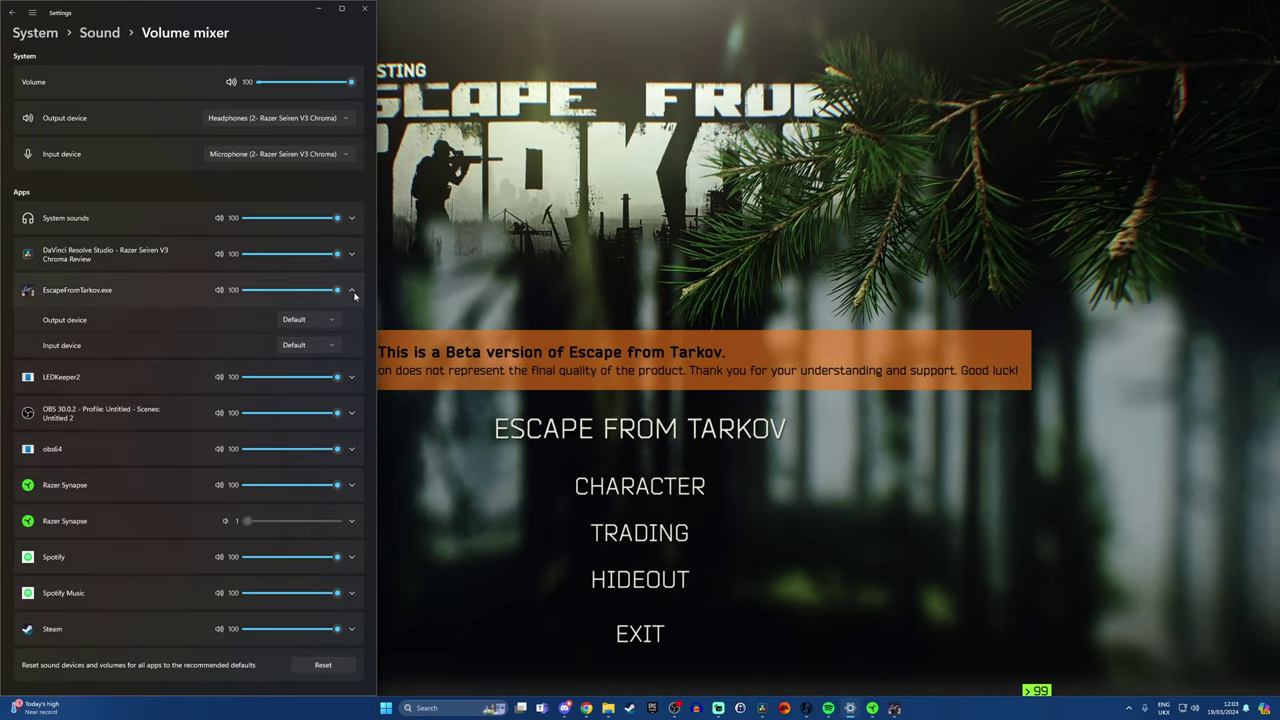
click(305, 319)
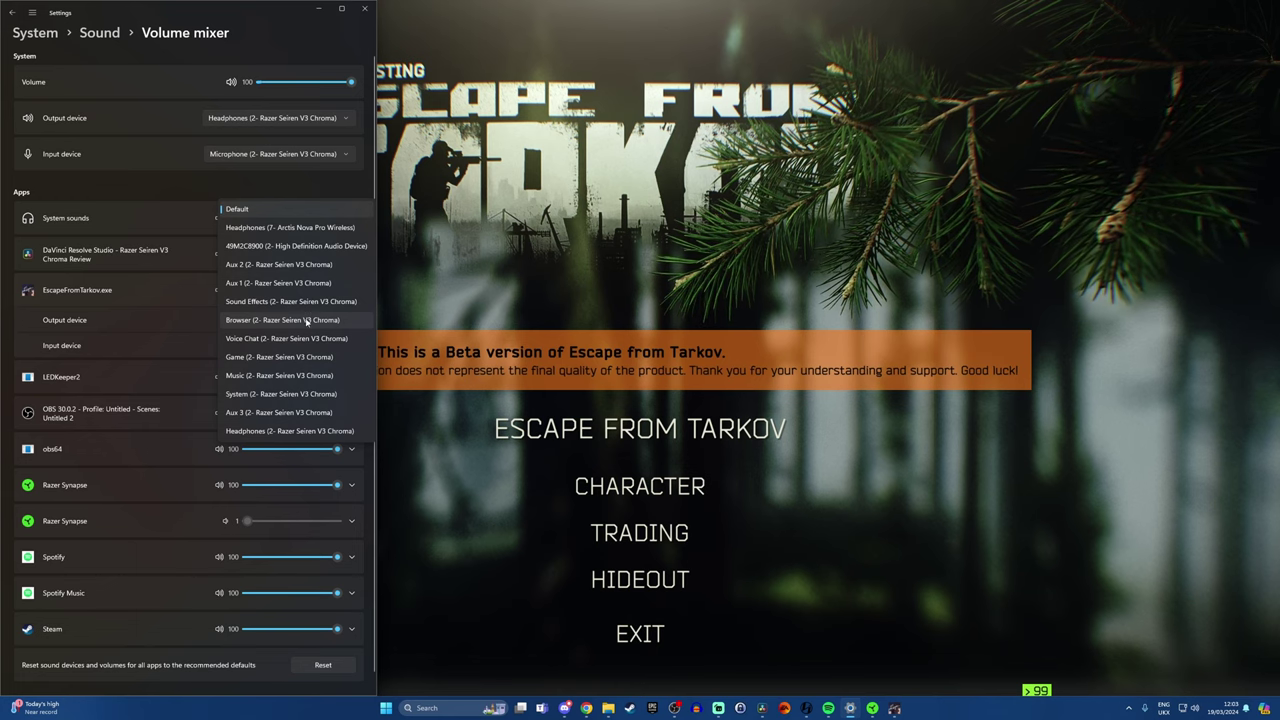
click(300, 357)
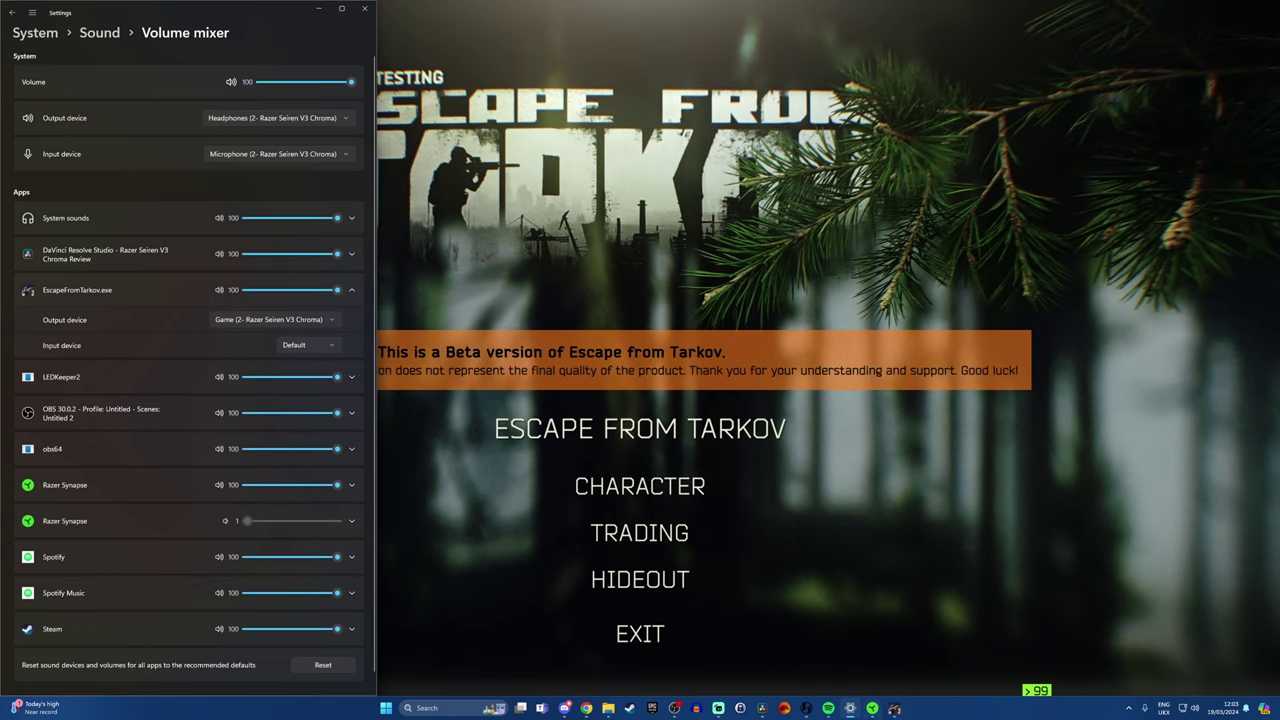
Return to Streamlabs Desktop and set Desktop Audio Device 1 to Game (2- Razer Seiren V3 Chroma) in the audio settings.
click(718, 708)
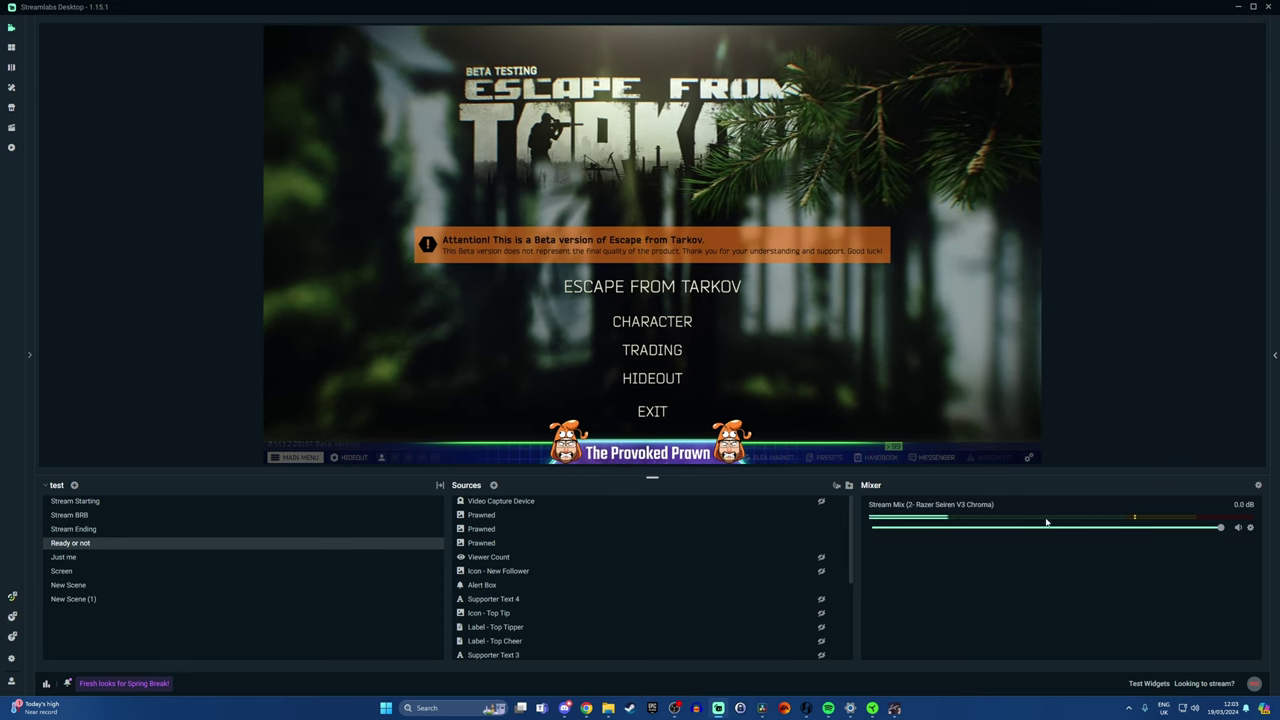
mouse_move(895, 712)
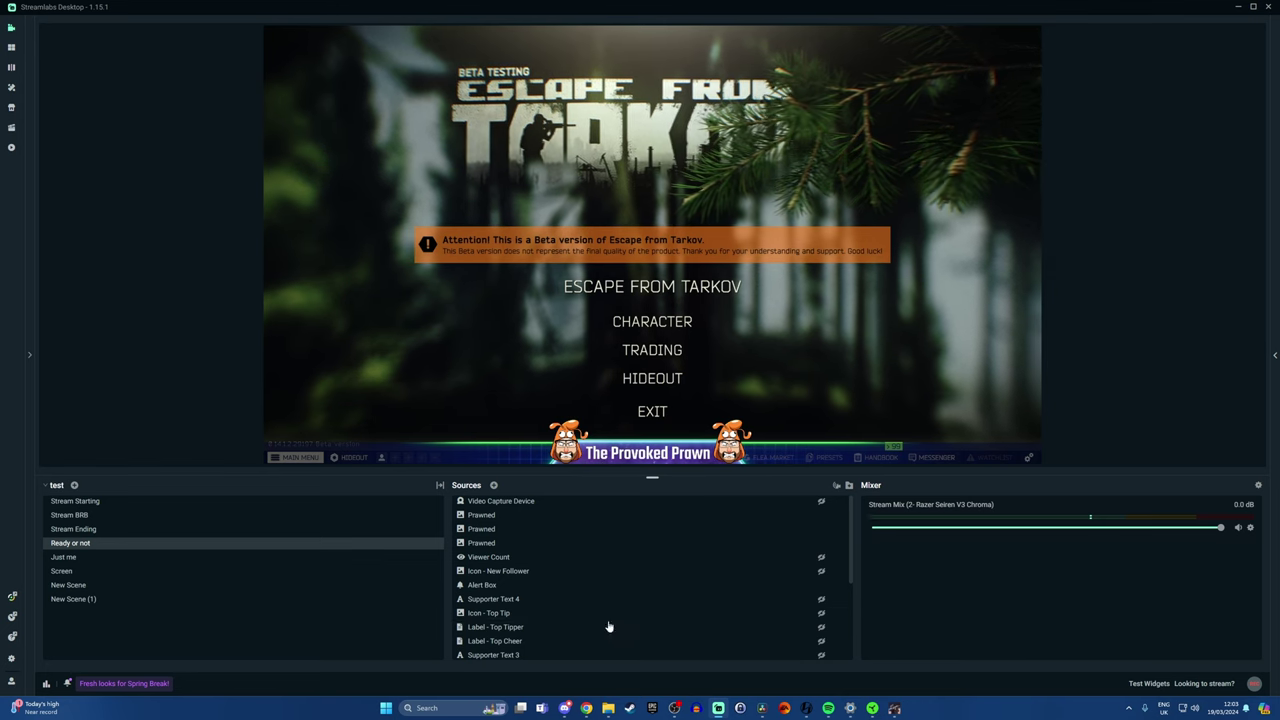
click(11, 659)
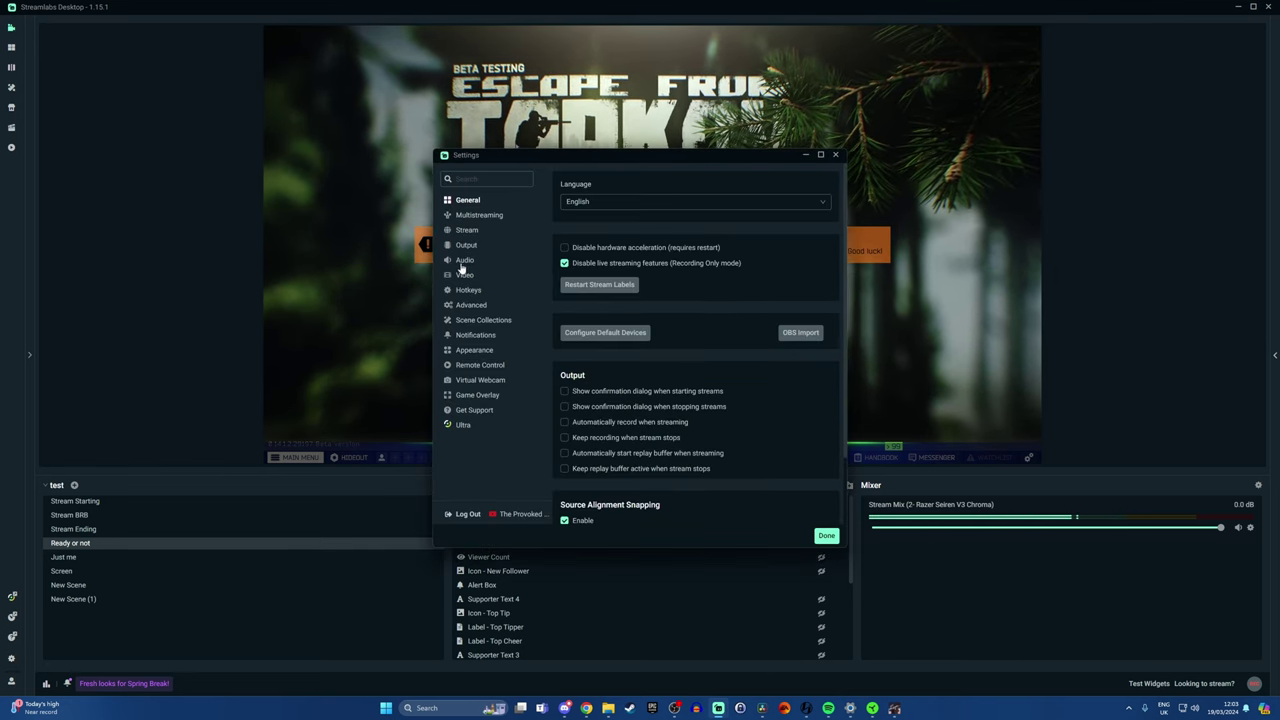
click(463, 261)
click(612, 307)
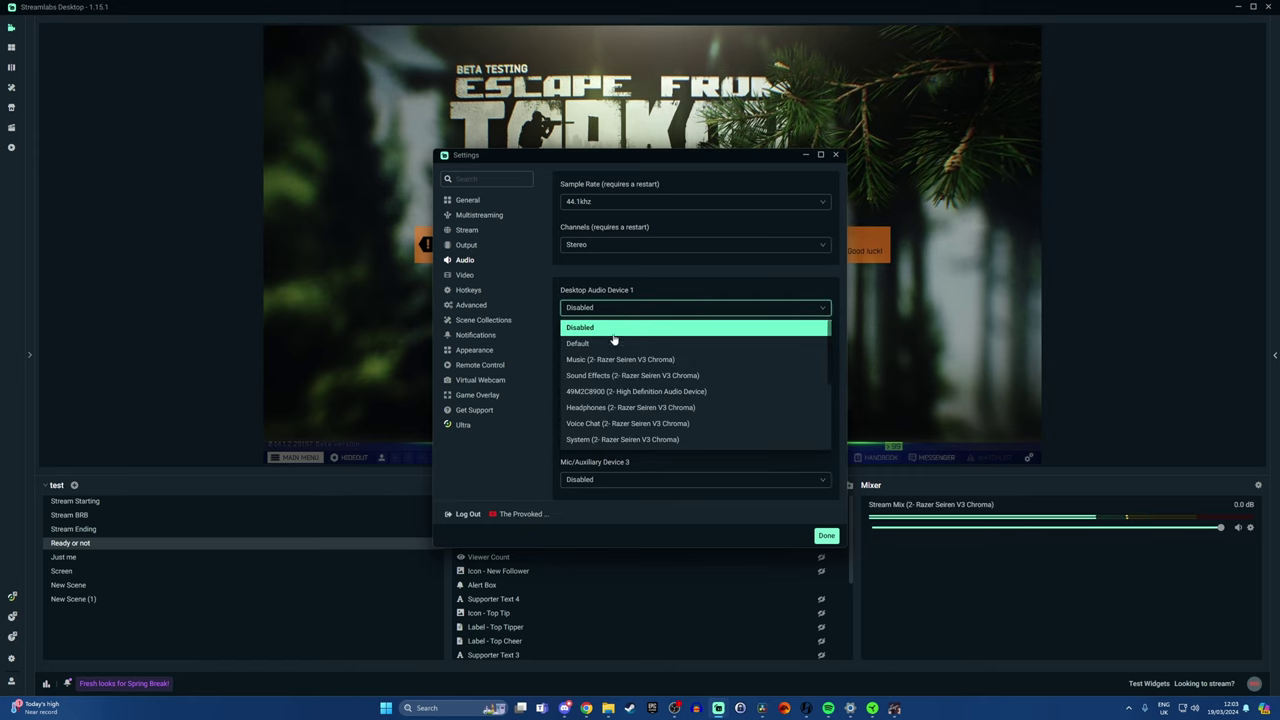
scroll(621, 435, down, 2)
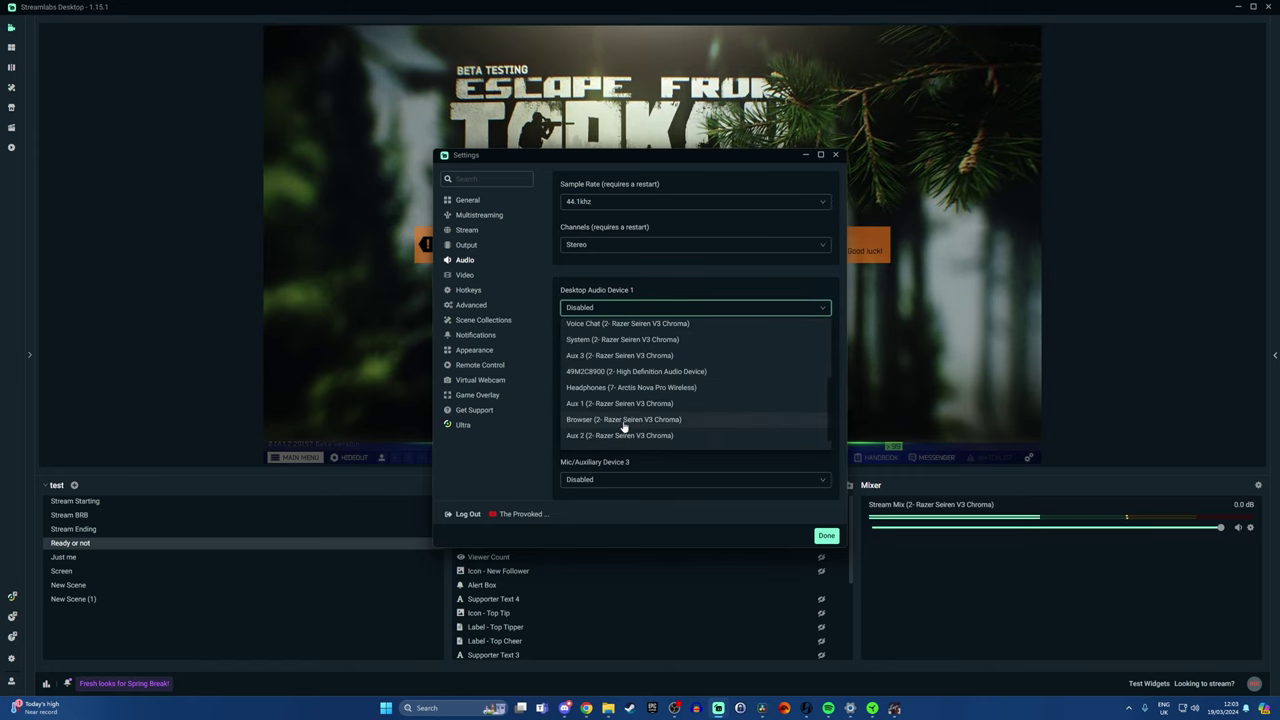
scroll(622, 428, down, 1)
click(657, 437)
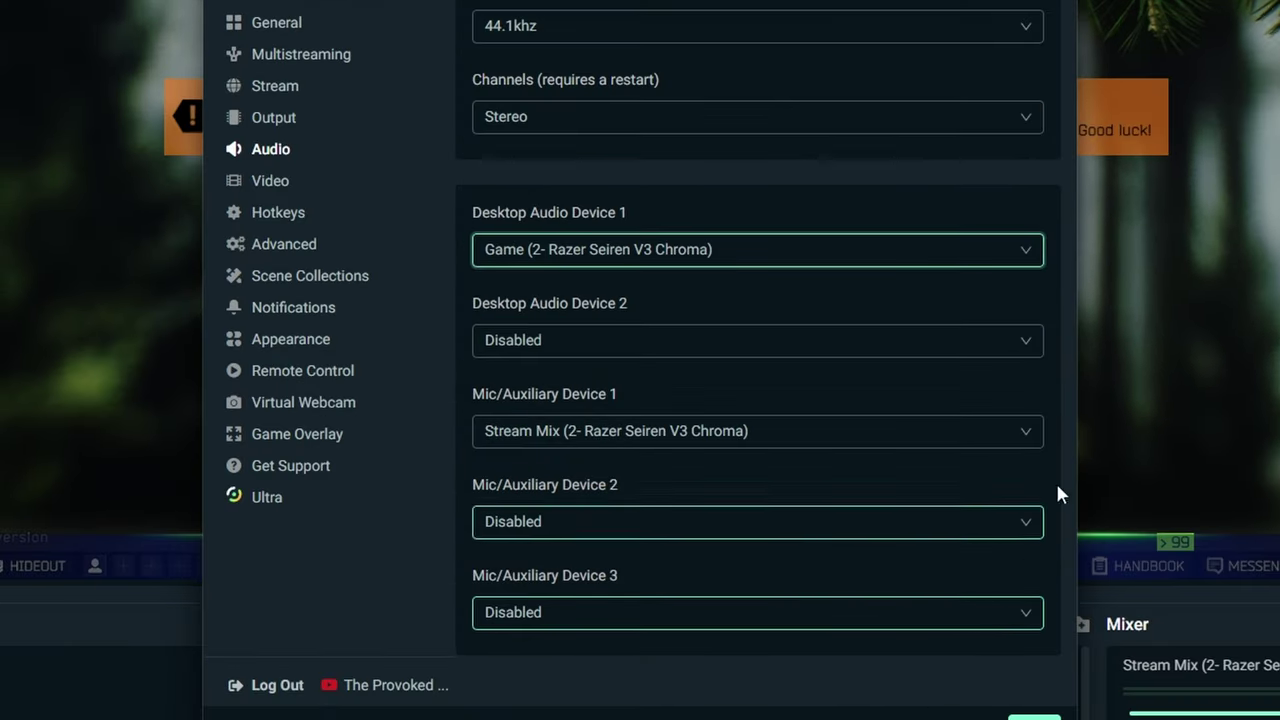
click(1034, 716)
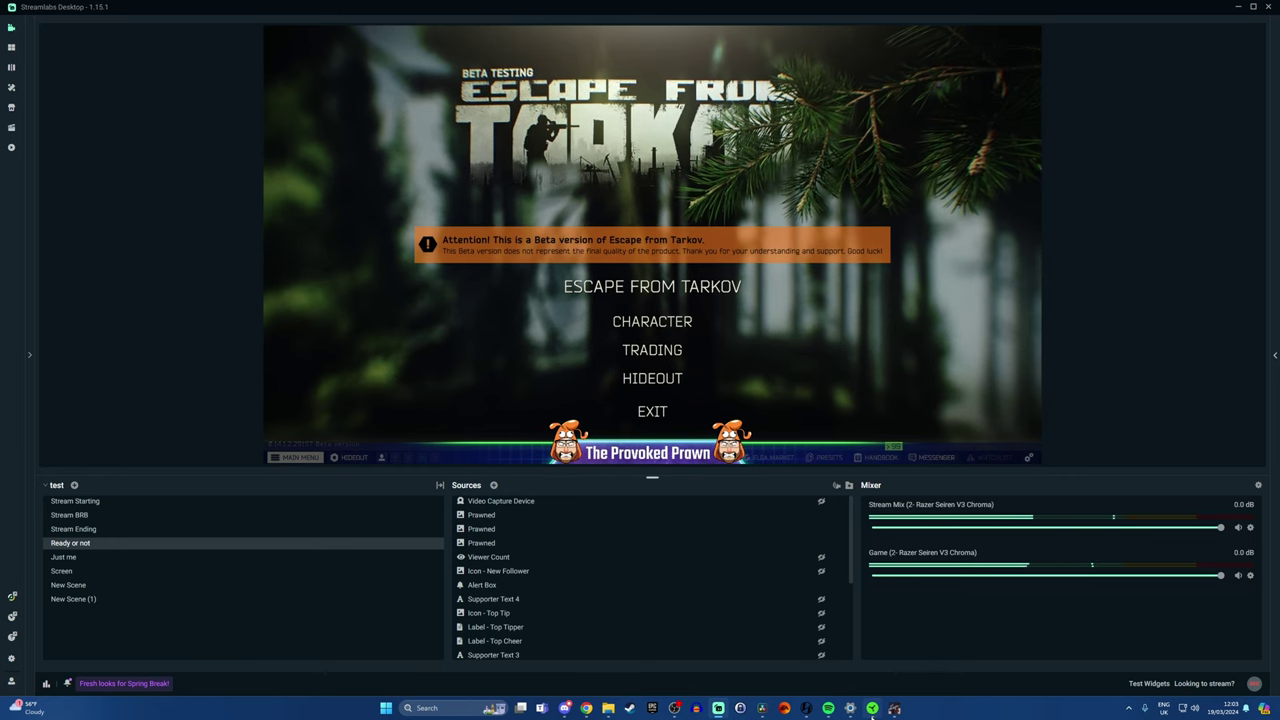
Switch to Razer Synapse, add a Game input to the stream mixer and lower its linked stream volume to 15.
click(872, 708)
click(905, 322)
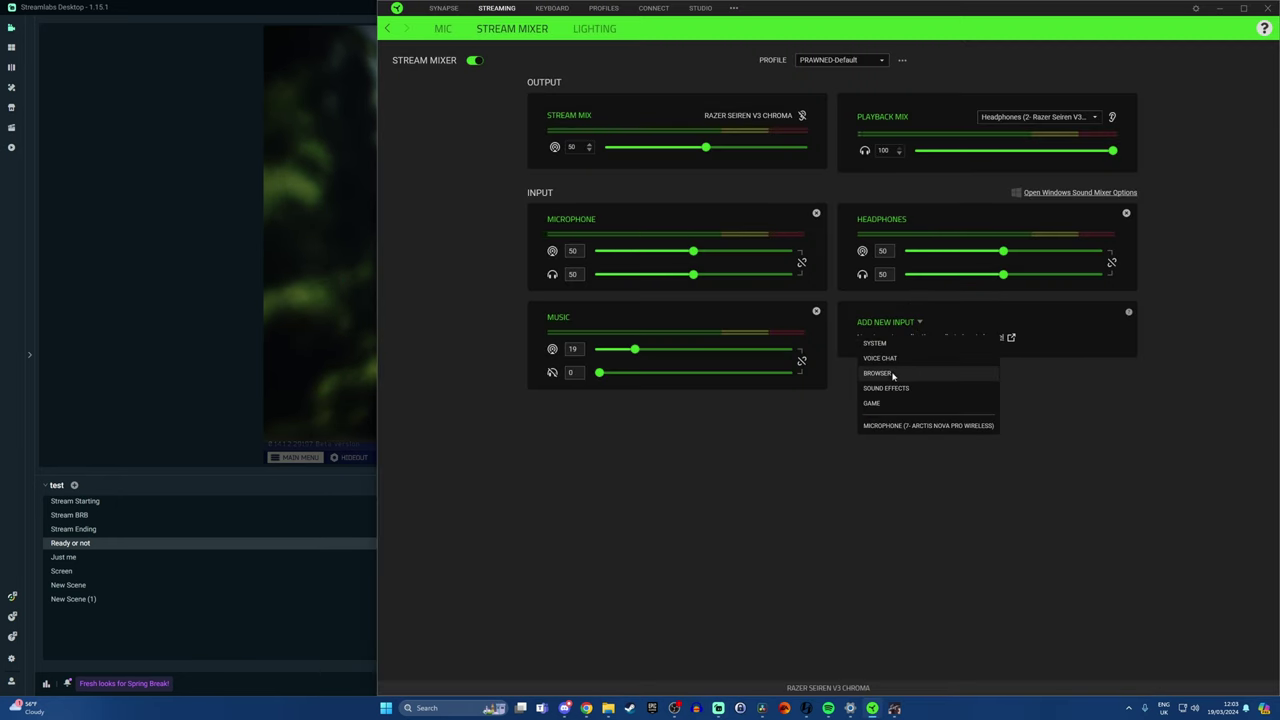
click(886, 403)
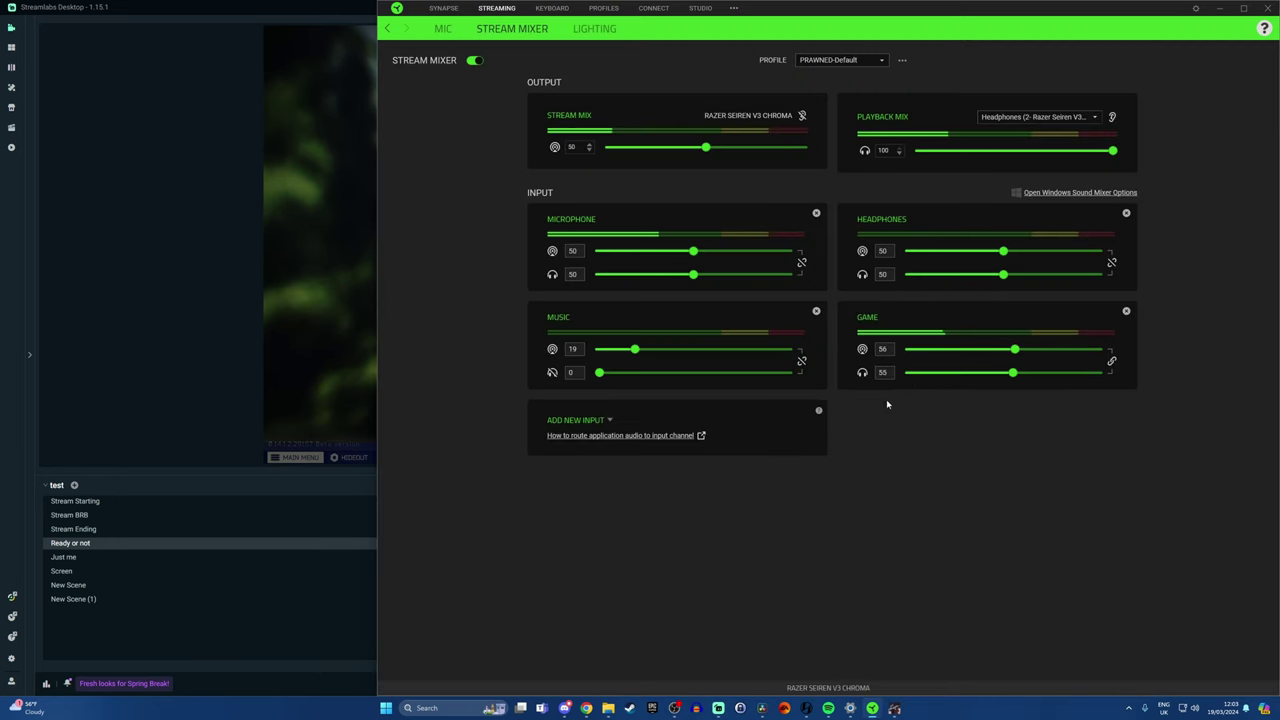
click(938, 373)
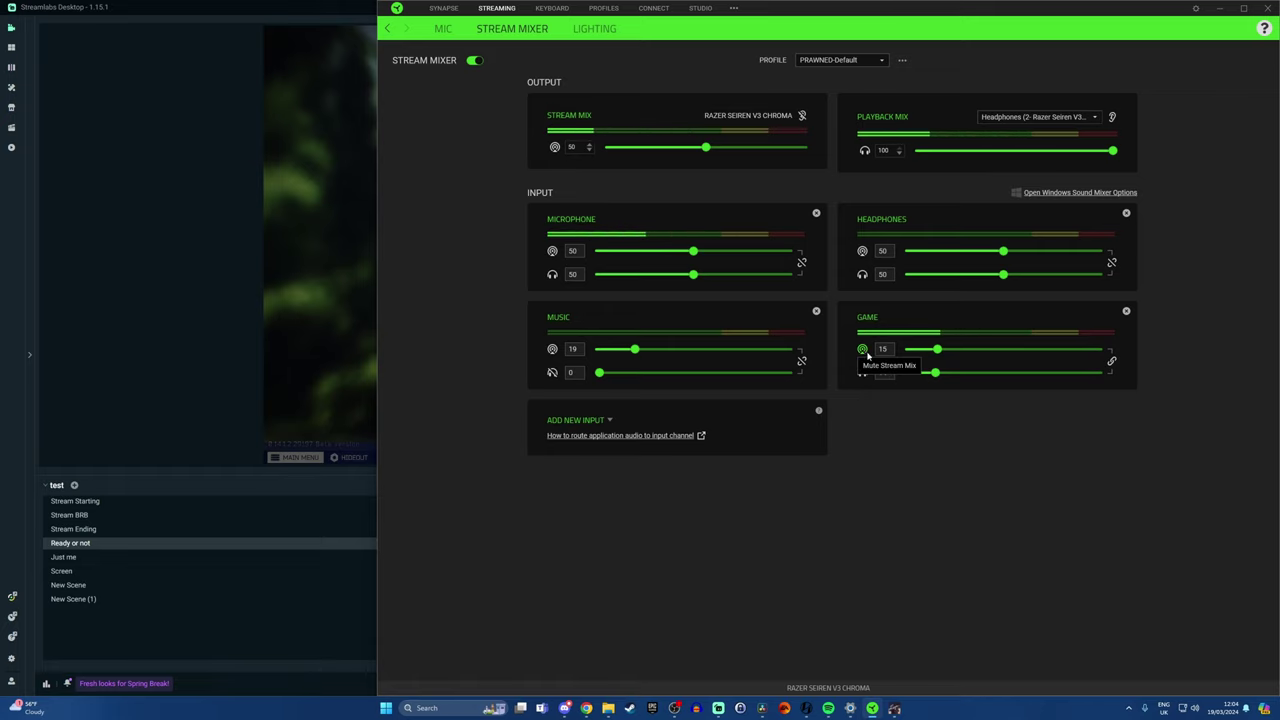
click(1222, 9)
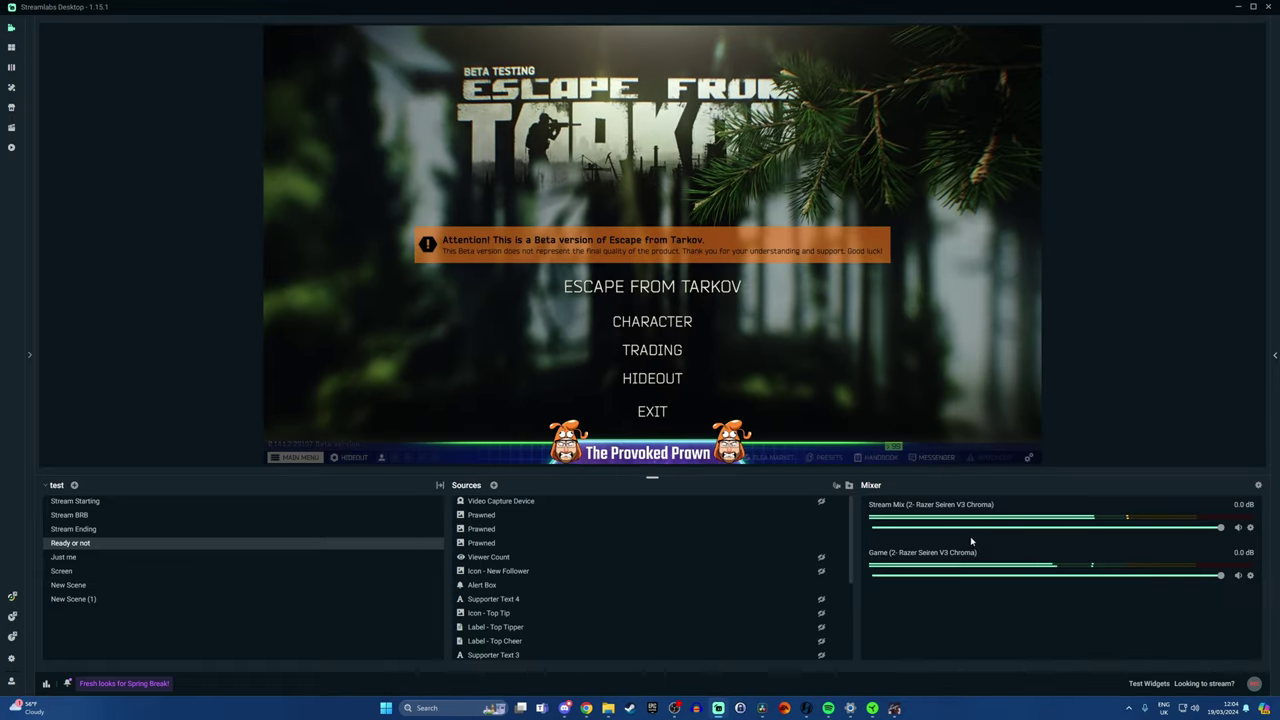
Go back to Streamlabs Desktop and set Desktop Audio Device 2 to Voice Chat (2- Razer Seiren V3 Chroma) in the audio settings.
key(alt+Tab)
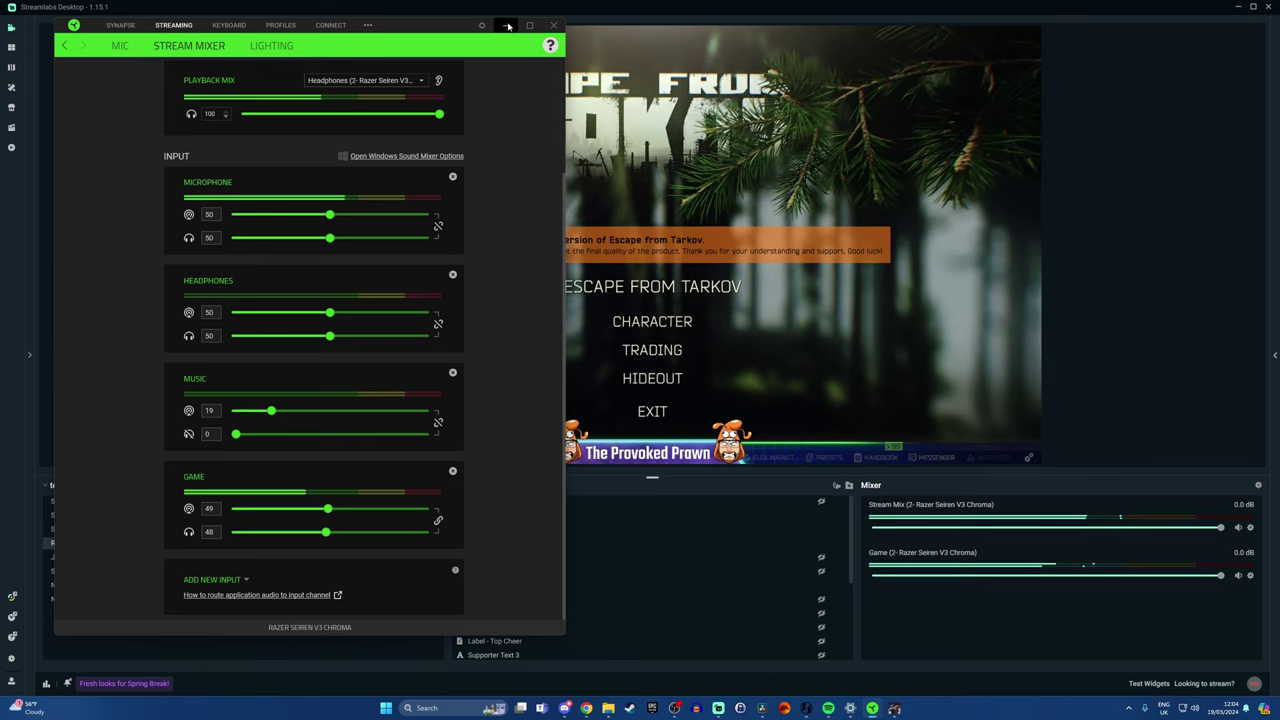
click(592, 146)
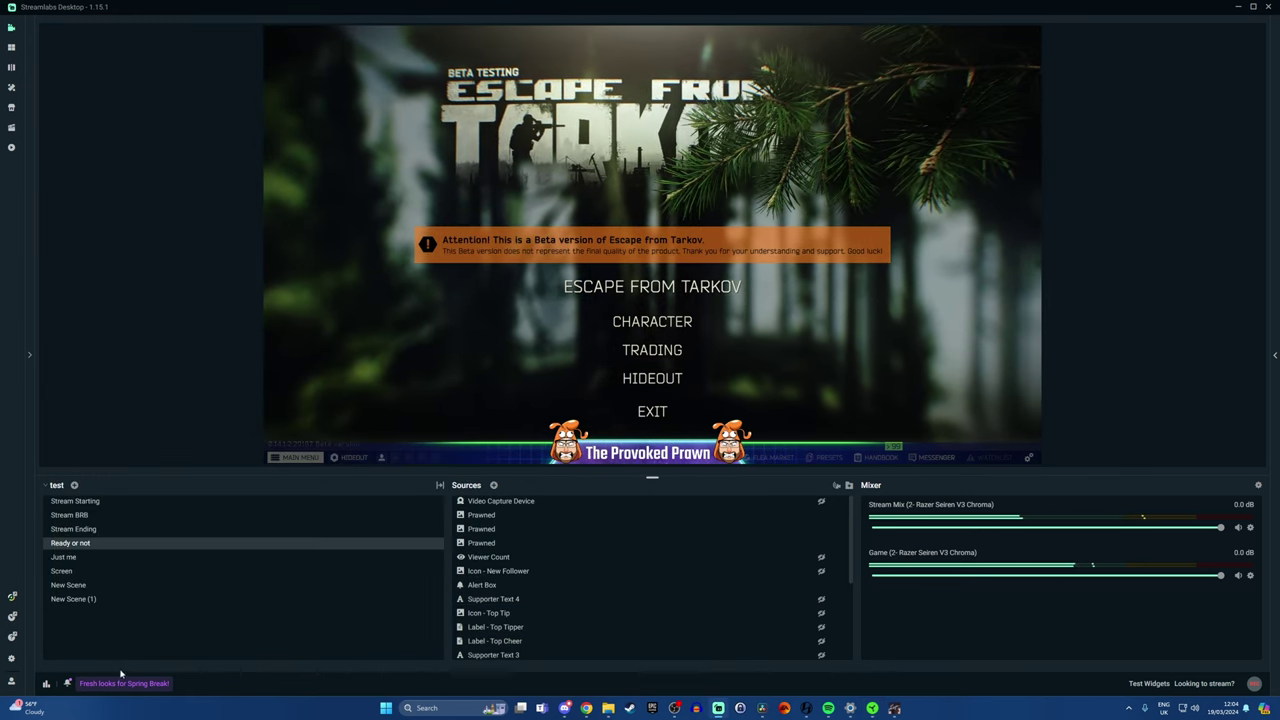
click(12, 658)
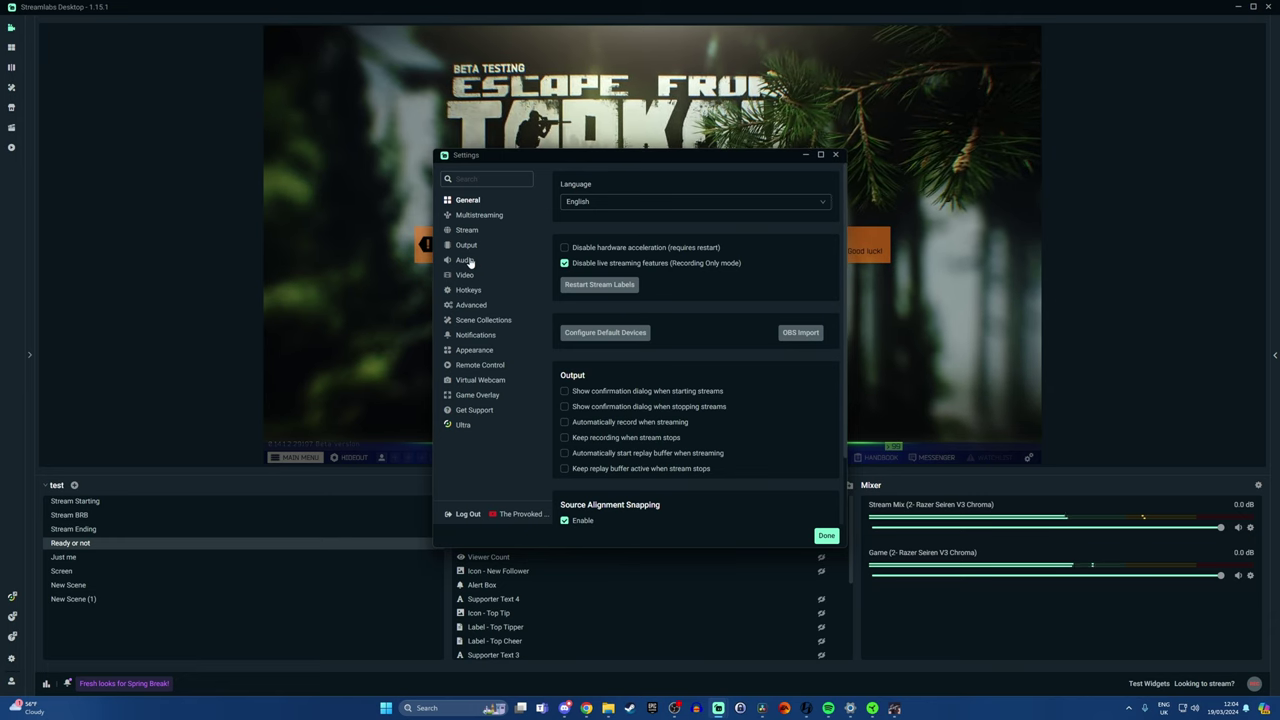
click(466, 260)
click(615, 351)
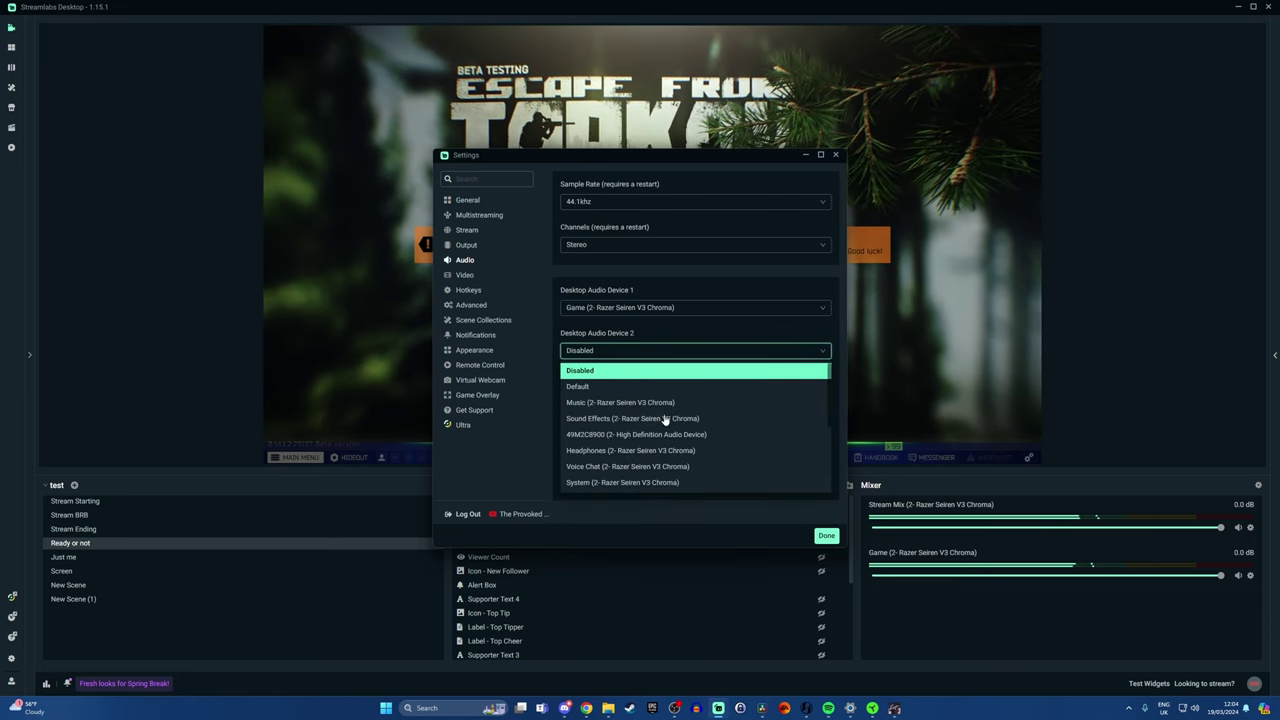
scroll(663, 419, down, 2)
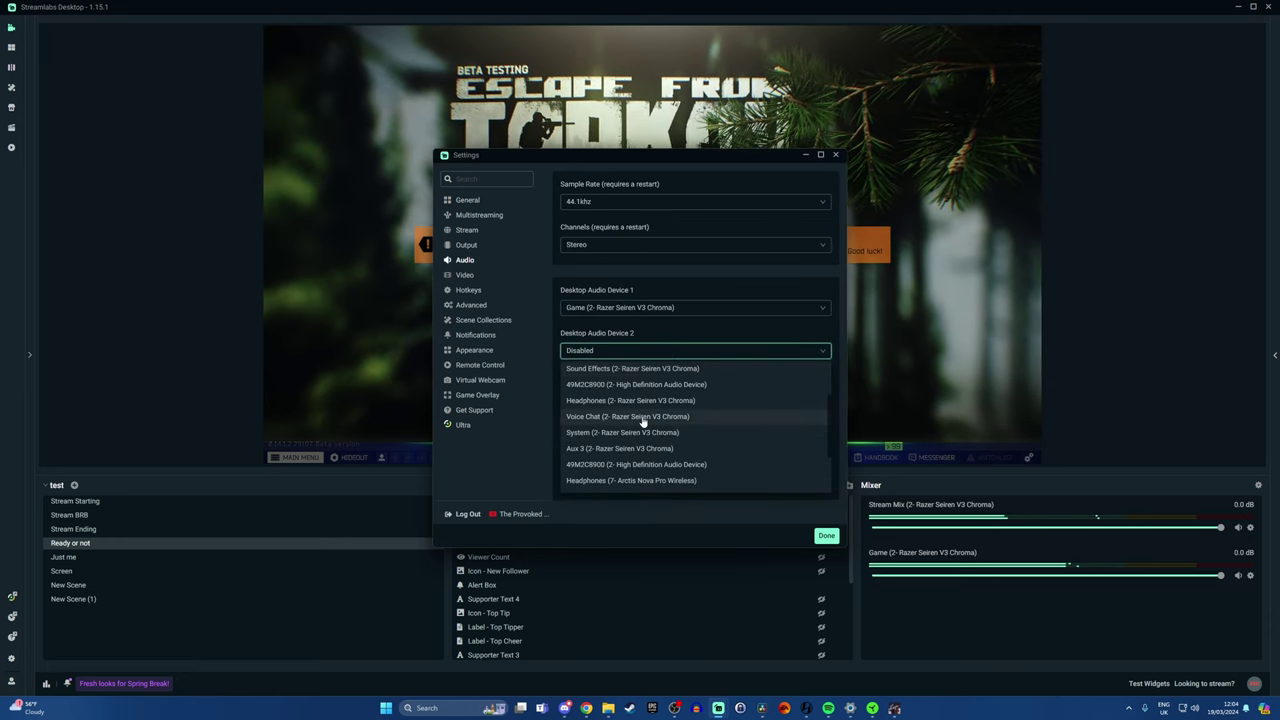
click(642, 418)
click(826, 535)
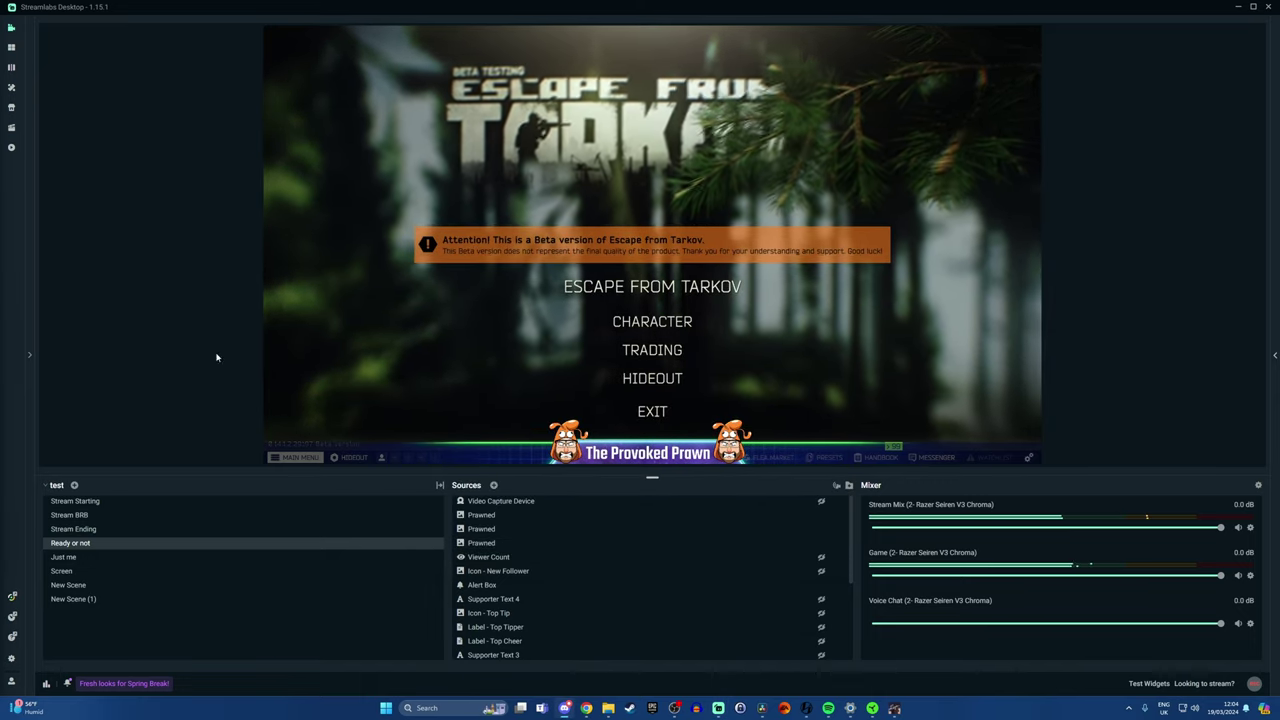
Switch to Discord, dock its window on half of the screen and go to the server's voice channels.
click(562, 710)
key(super+Right)
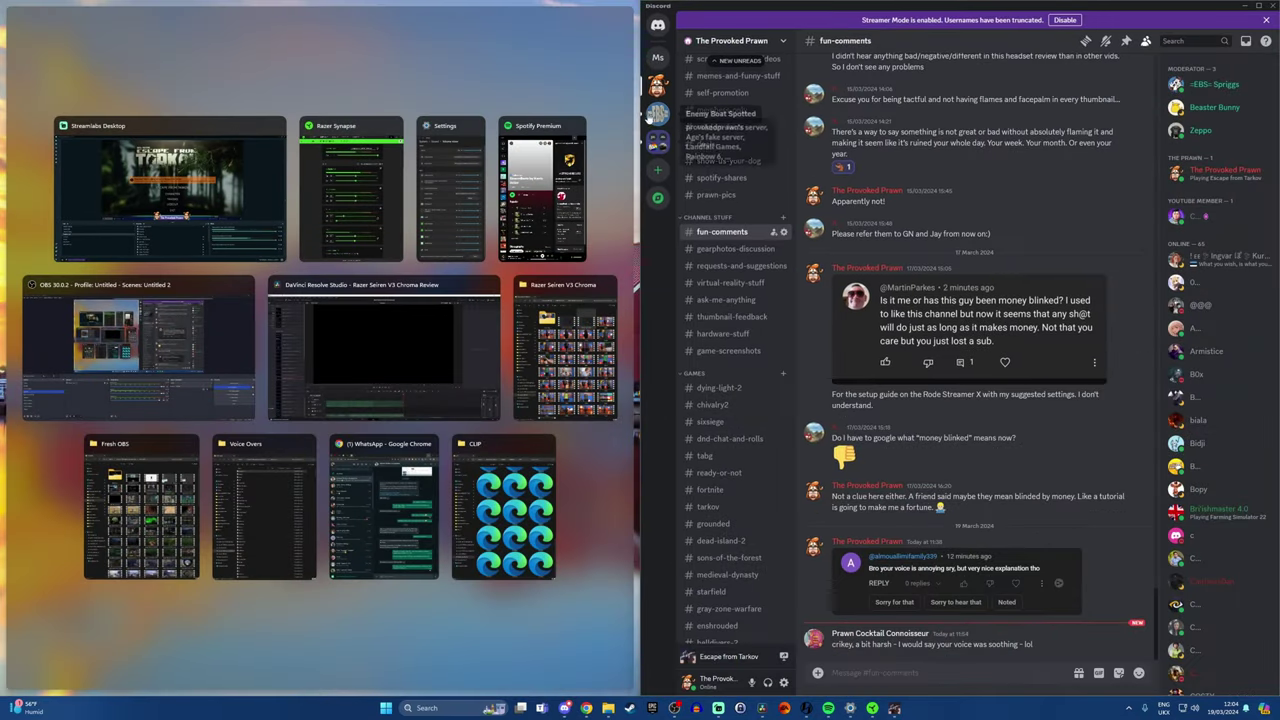
scroll(700, 300, down, 5)
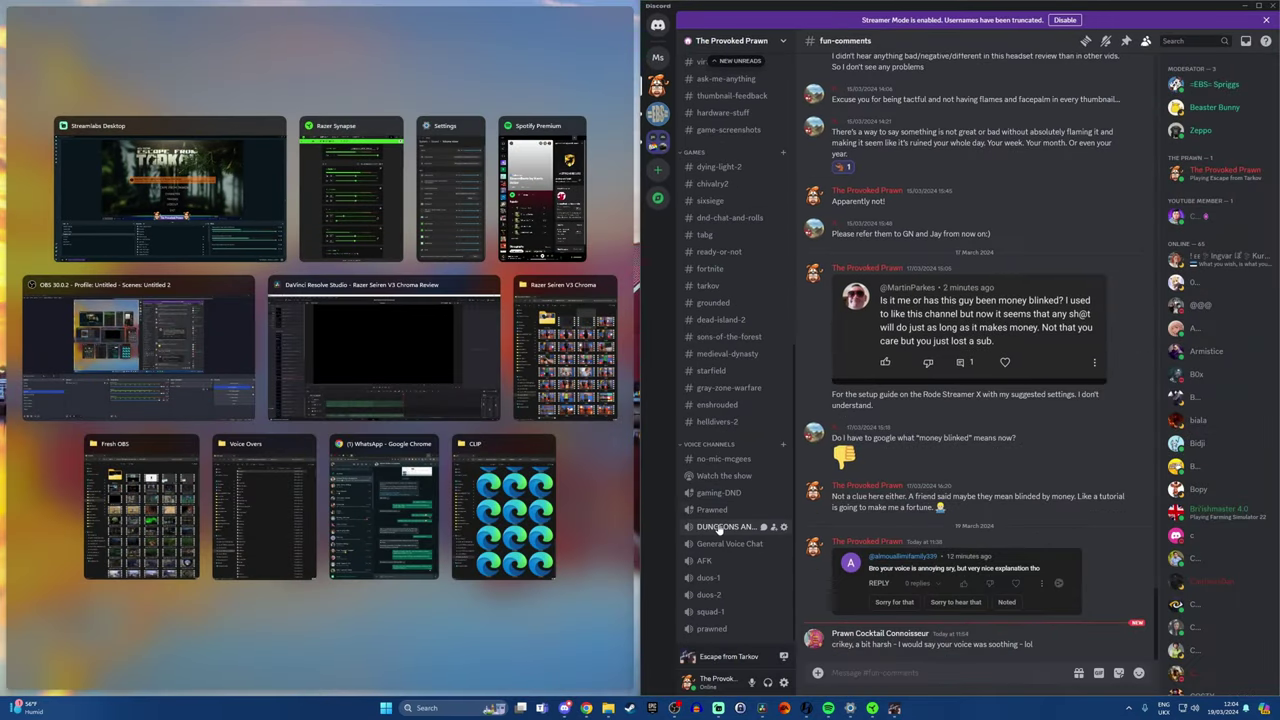
click(706, 496)
Set the voice input device to Microphone (2- Razer Seiren V3 Chroma) in Discord's Voice & Video settings.
click(783, 683)
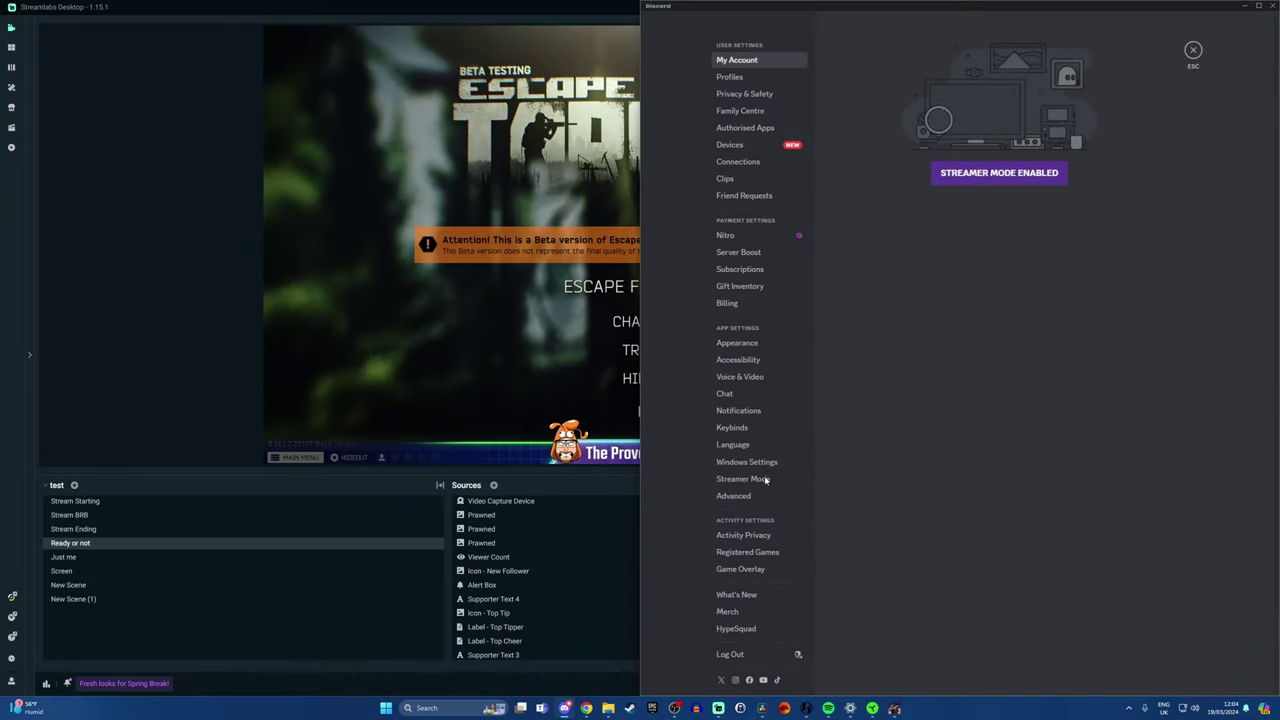
click(740, 377)
click(908, 84)
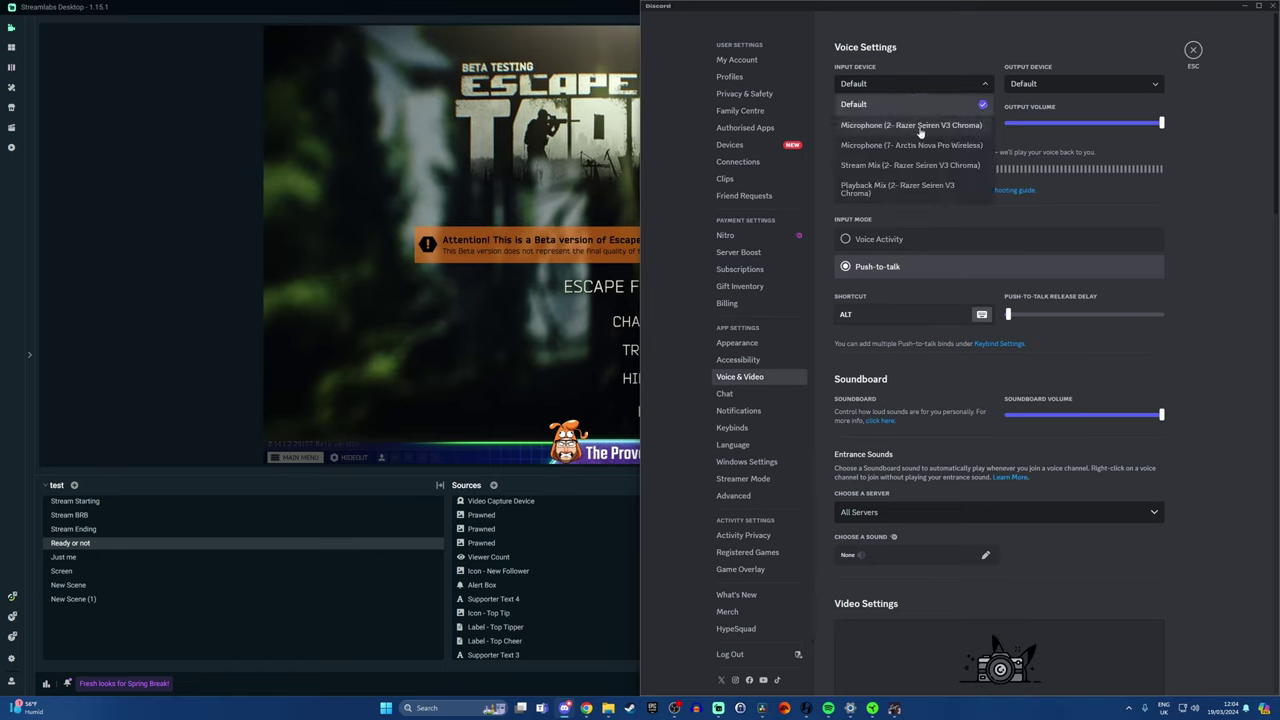
click(930, 127)
Set the voice output device to Voice Chat (2- Razer Seiren V3 Chroma), leave the settings and minimize Discord.
click(1083, 84)
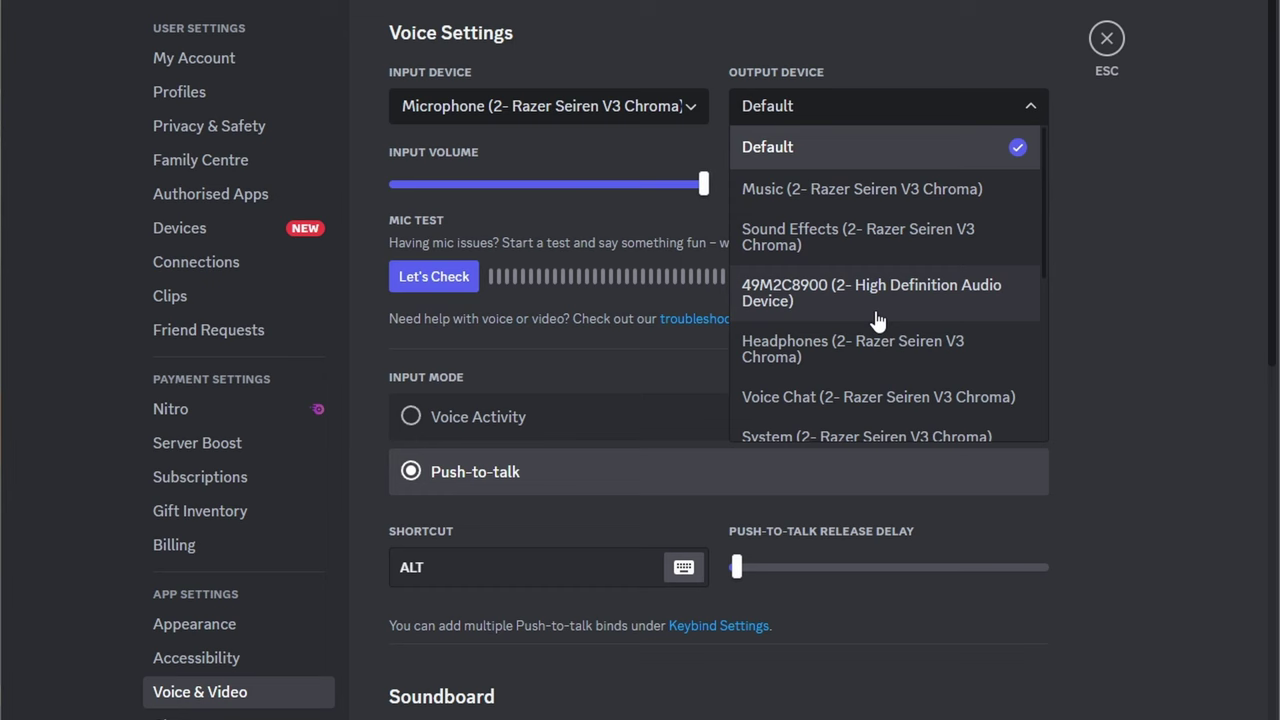
scroll(1080, 189, down, 2)
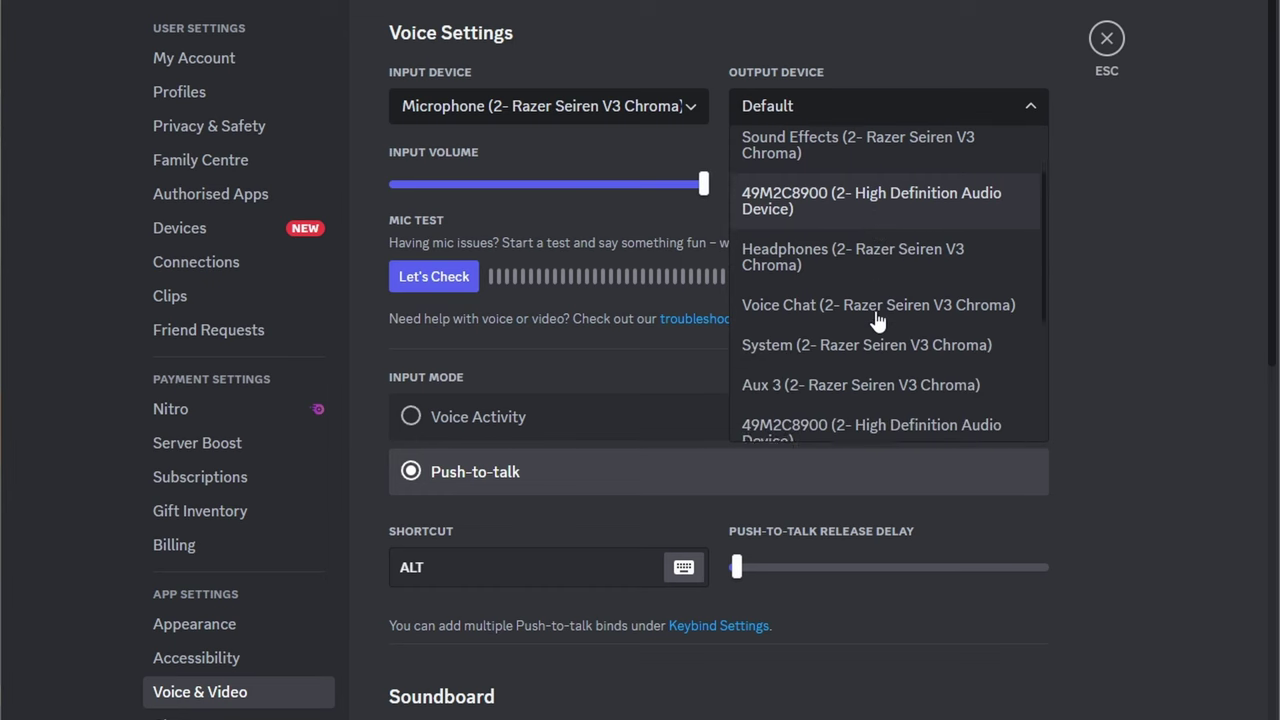
click(908, 300)
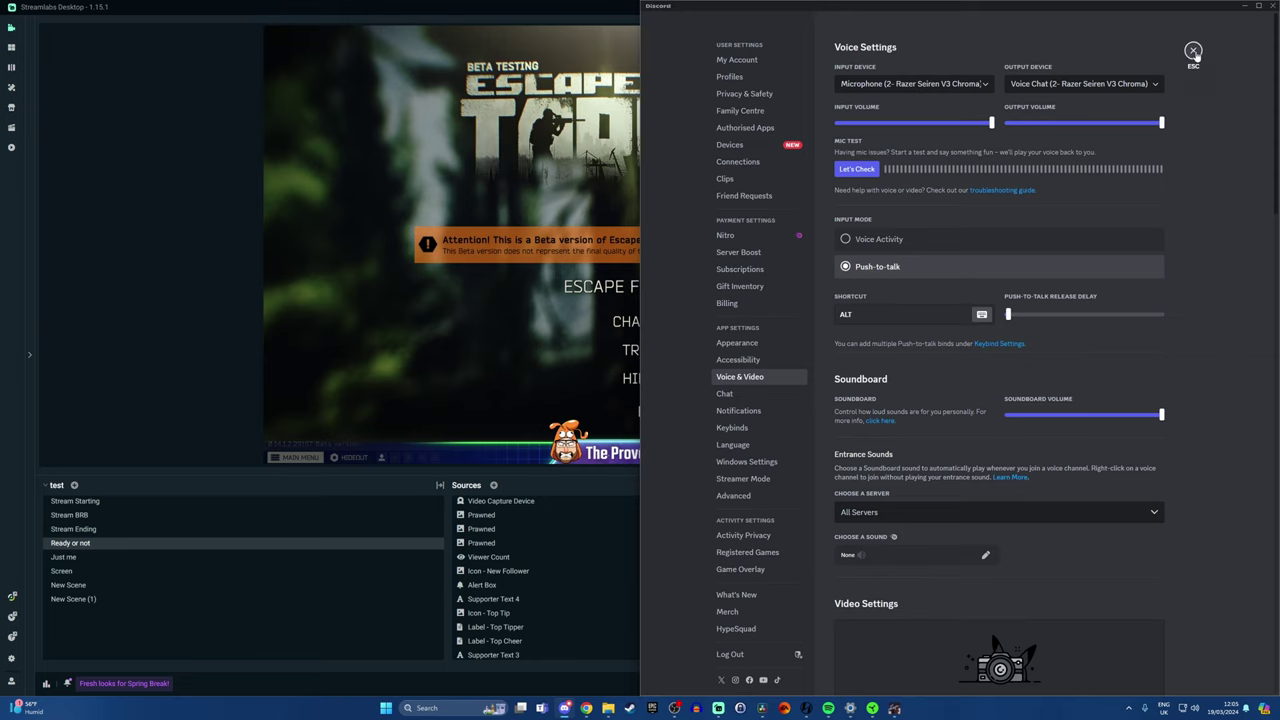
click(1193, 51)
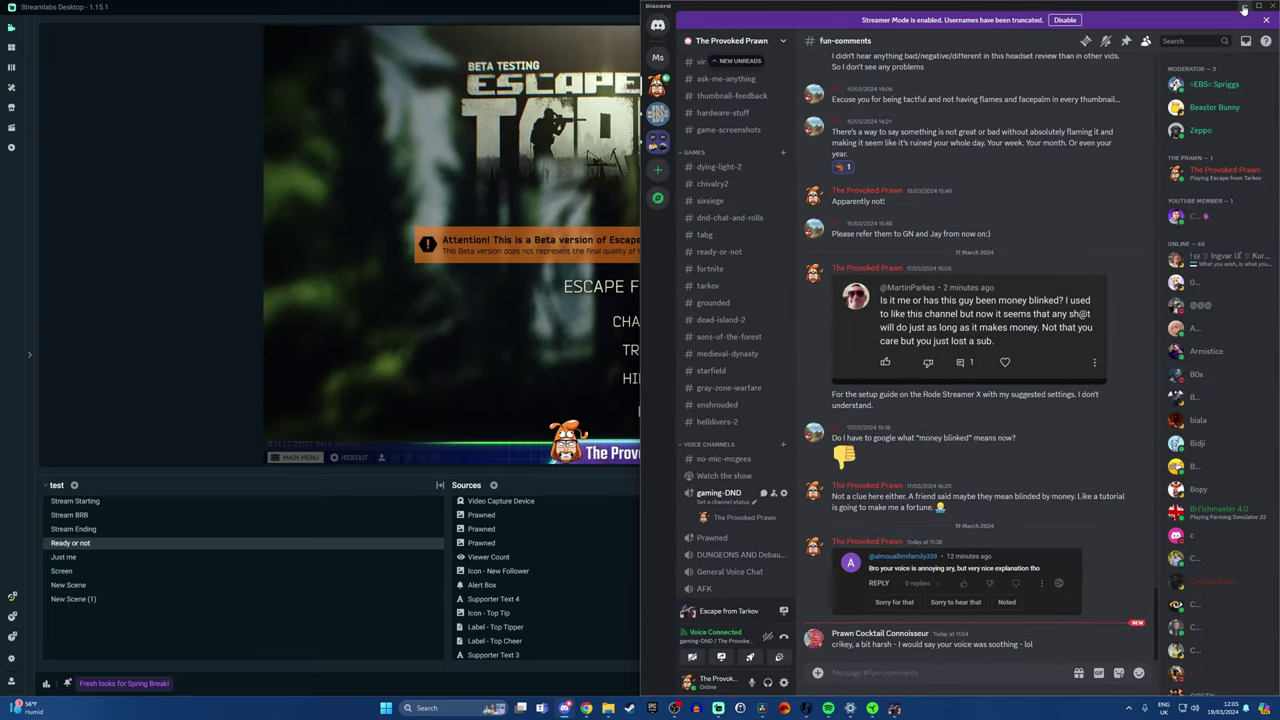
click(1243, 7)
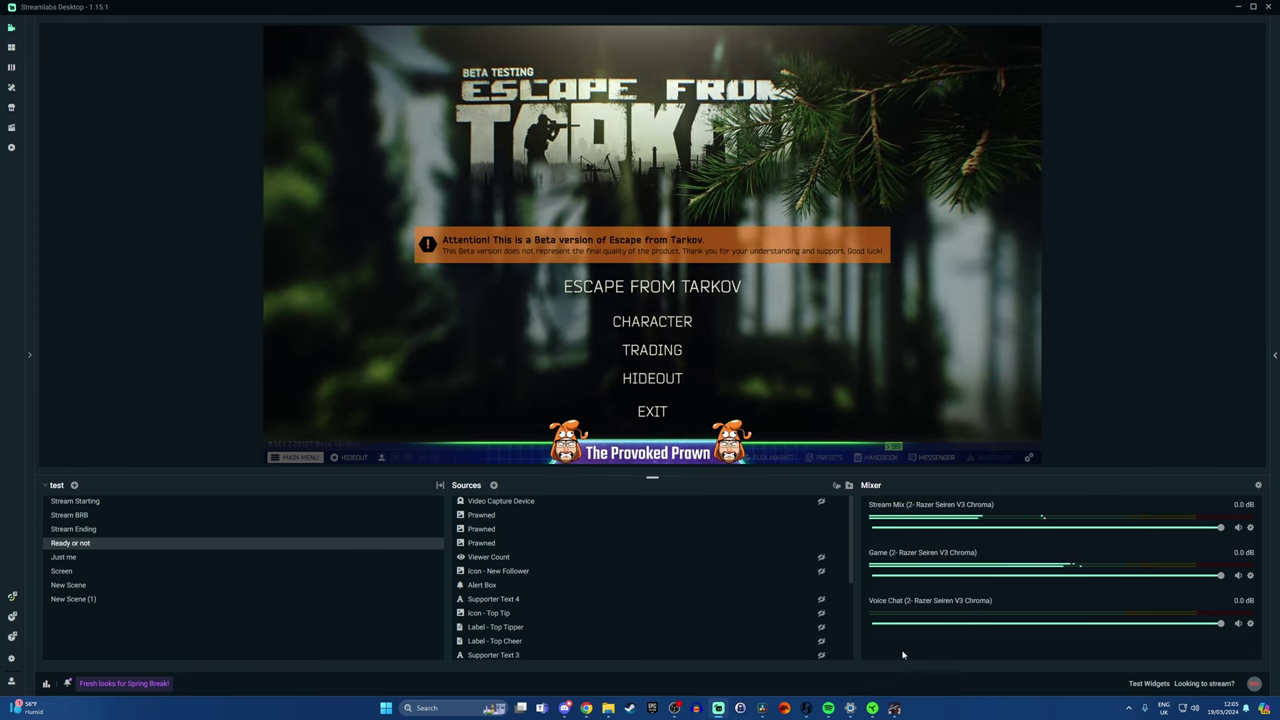
In Streamlabs' advanced audio settings, keep Stream Mix on recording track 1 only, clear the Game and Voice Chat tracks, and assign Voice Chat to recording track 3.
click(1258, 485)
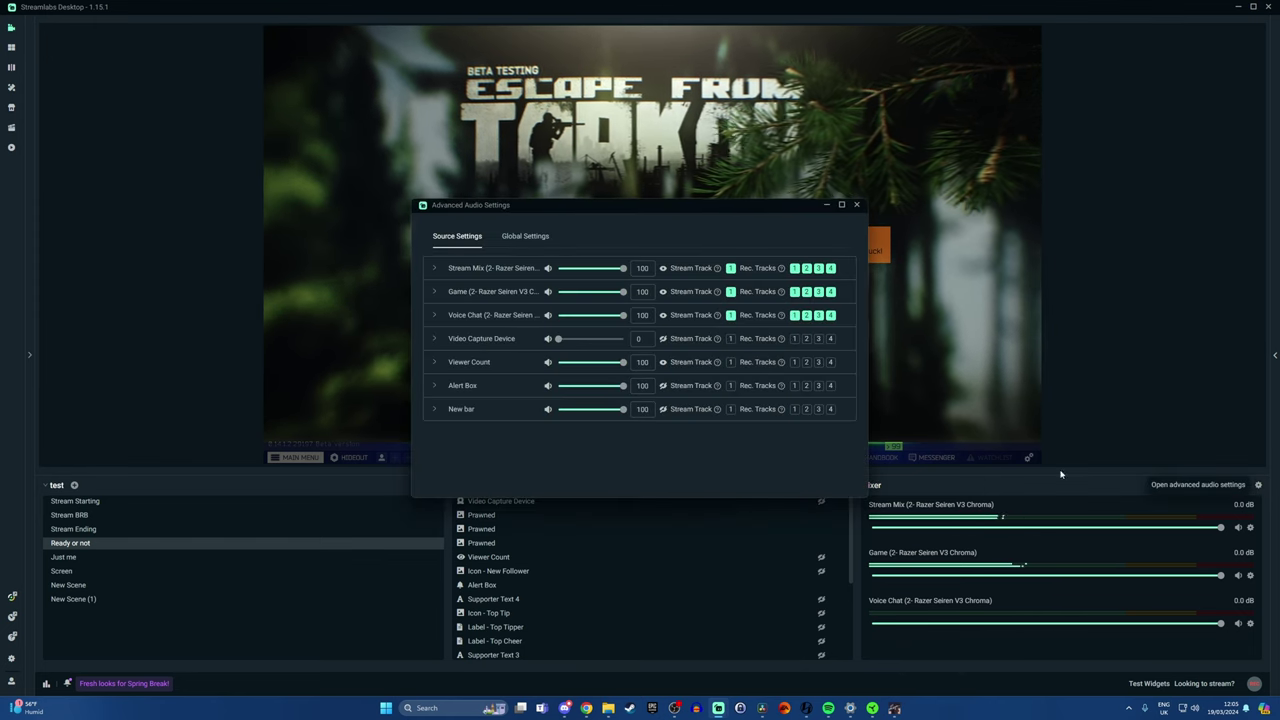
click(730, 268)
click(794, 268)
click(806, 268)
click(818, 268)
click(830, 268)
click(830, 268)
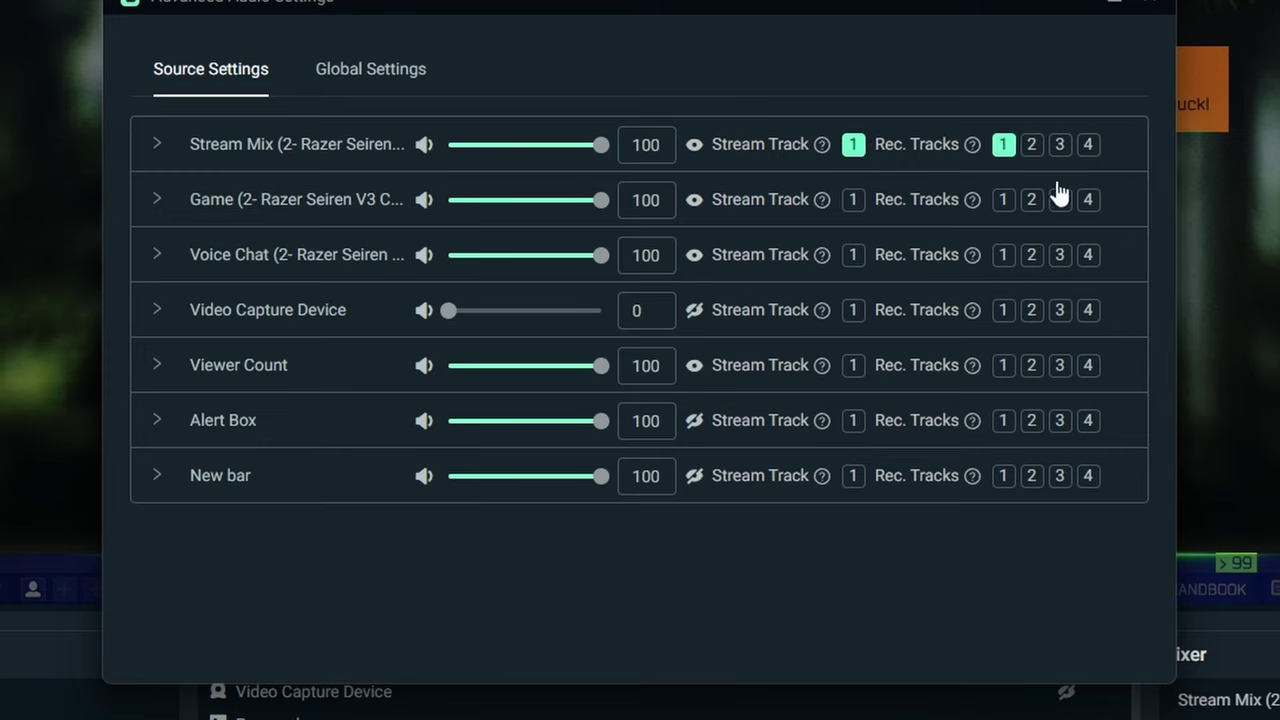
click(1062, 262)
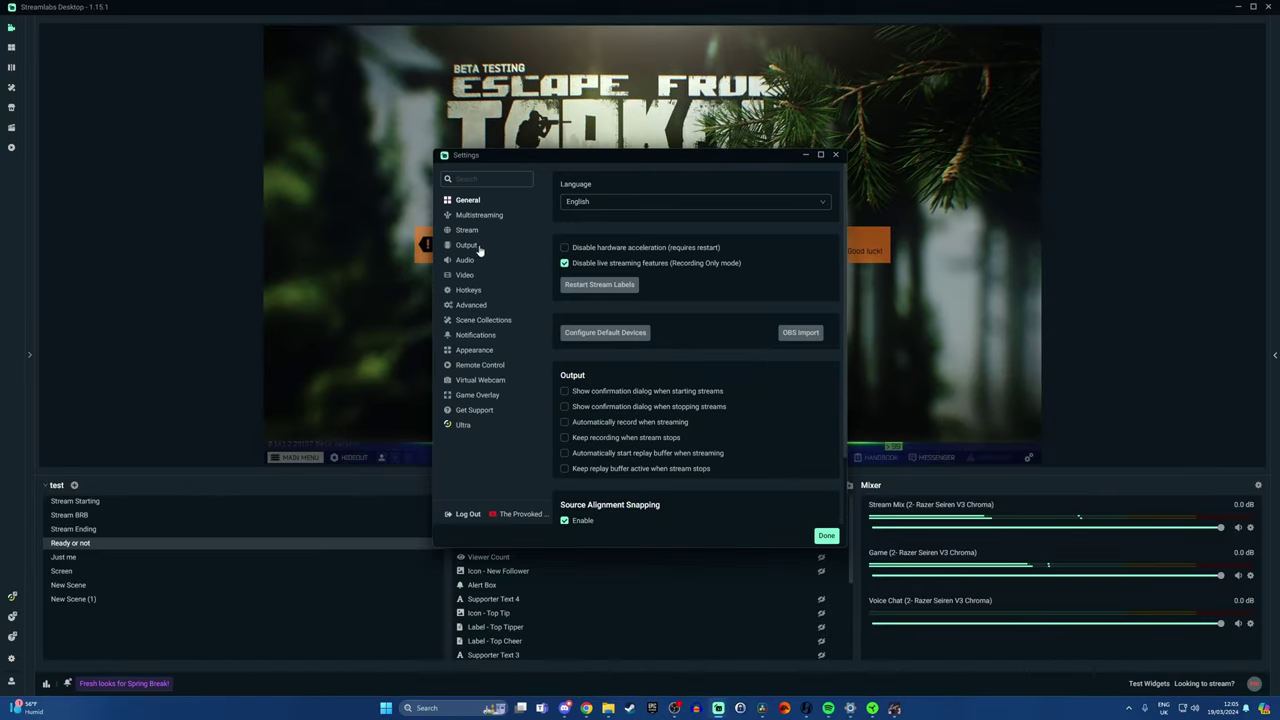
Check that audio tracks 1 to 4 are selected in the recording output settings, then make a short test recording.
click(467, 245)
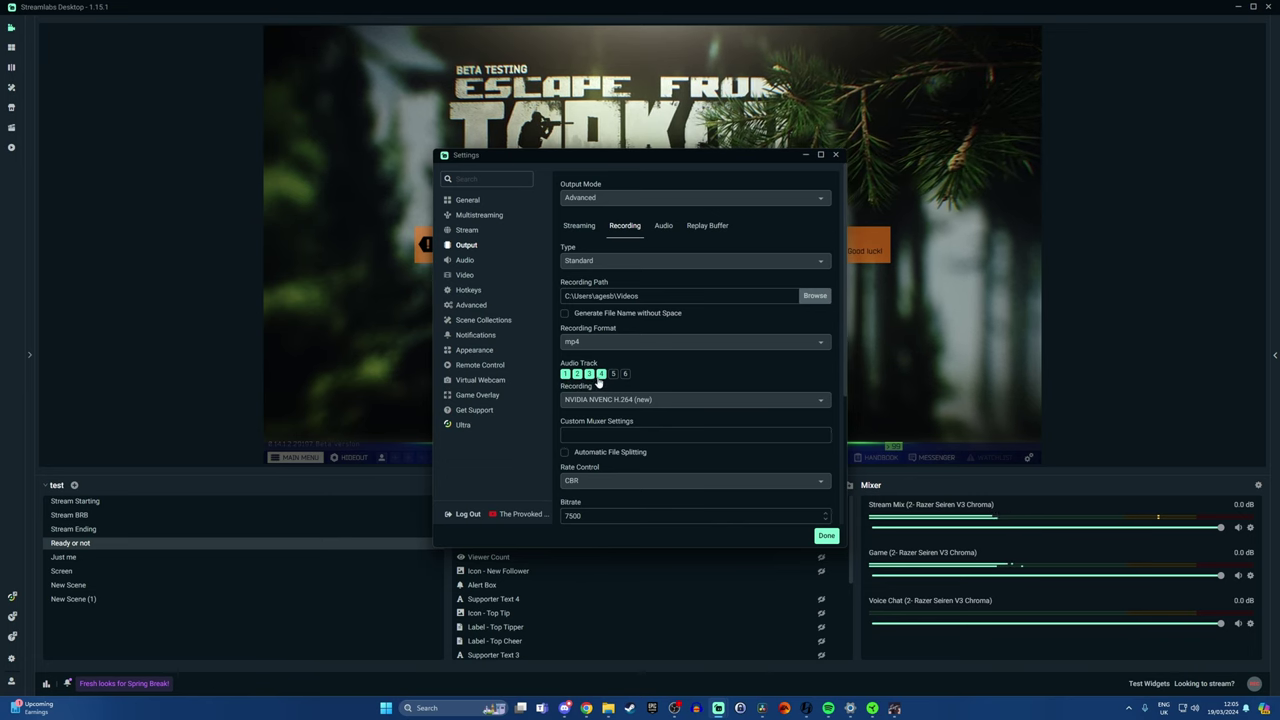
click(826, 535)
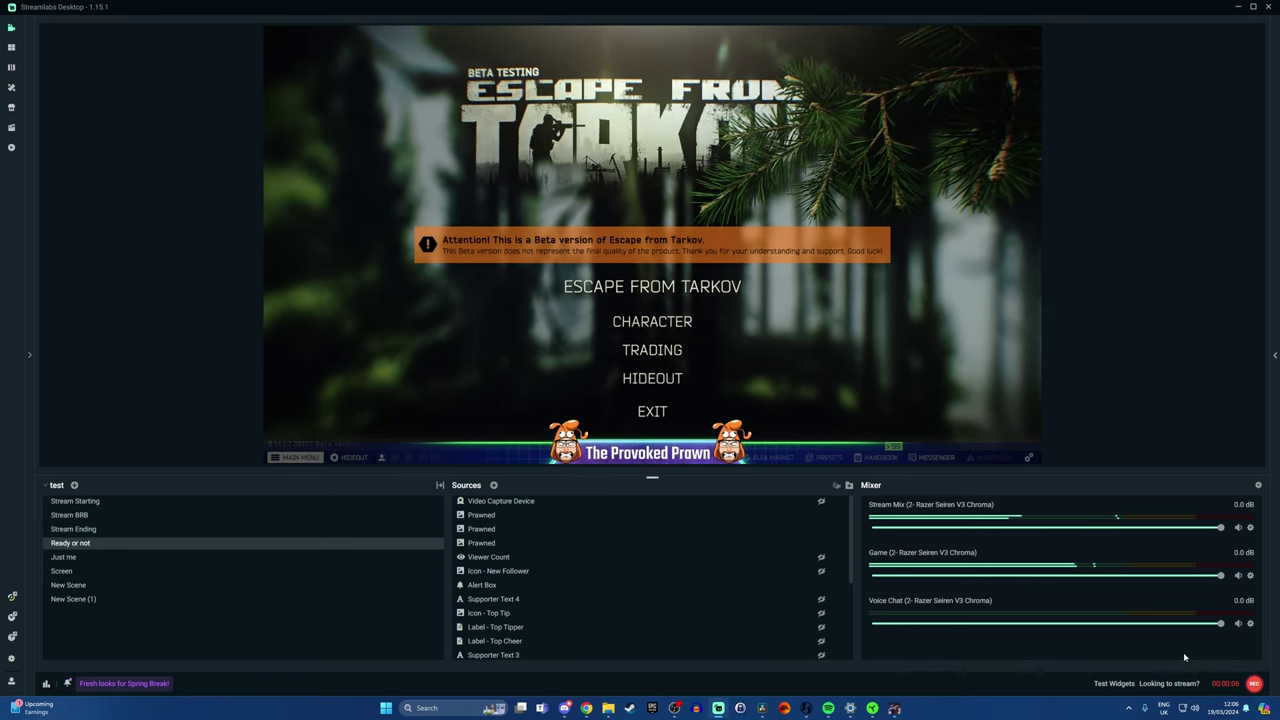
click(1253, 685)
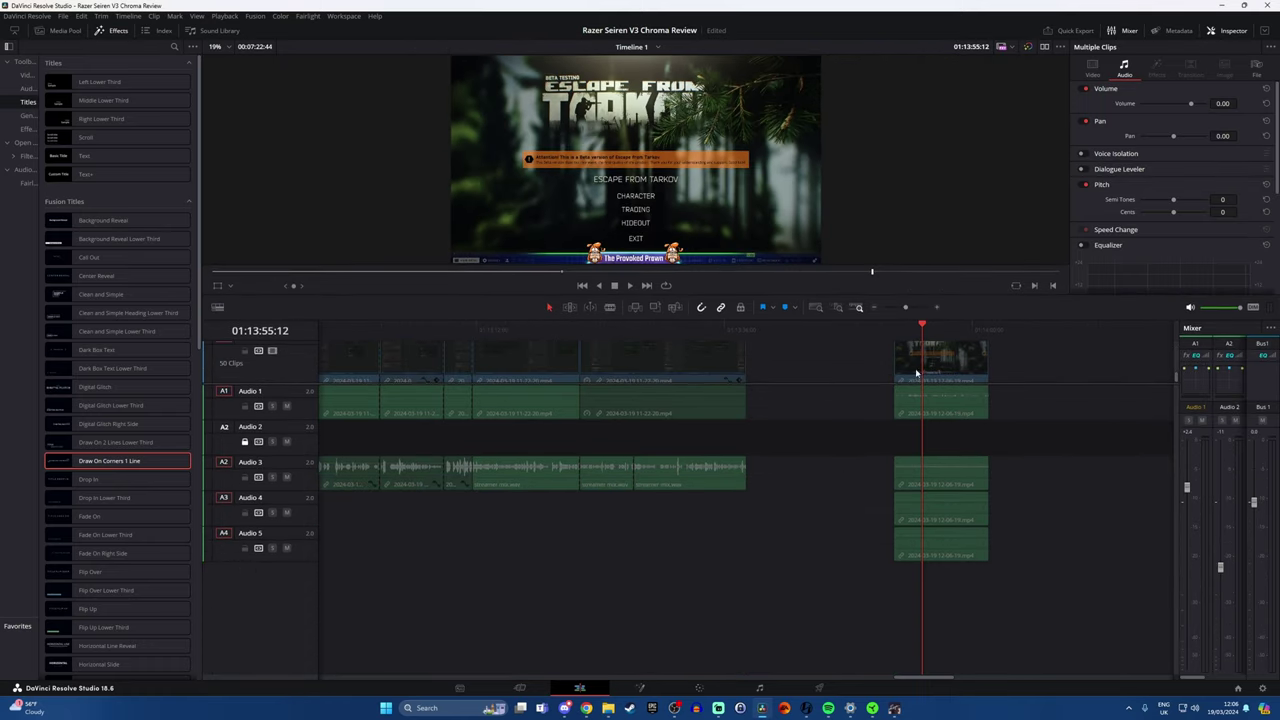
Switch to DaVinci Resolve and examine the test recording's separate audio tracks up close on the timeline.
scroll(933, 461, up, 4)
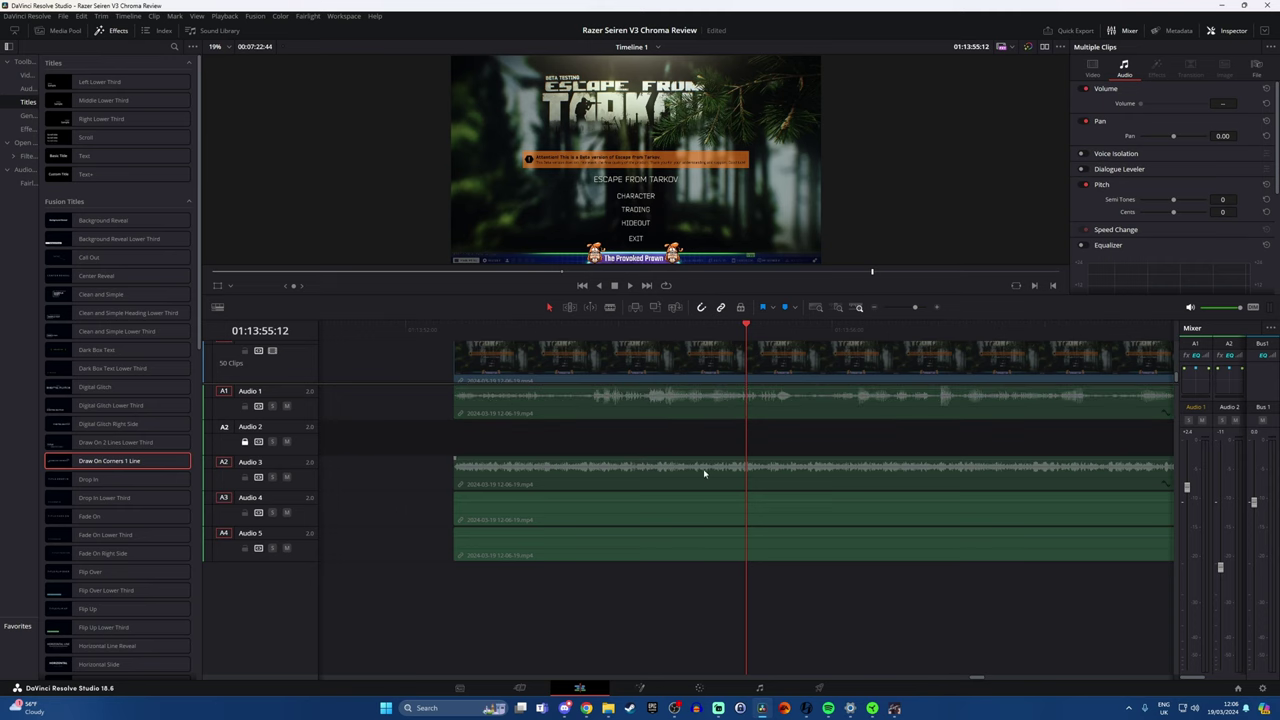
drag(826, 295, 826, 303)
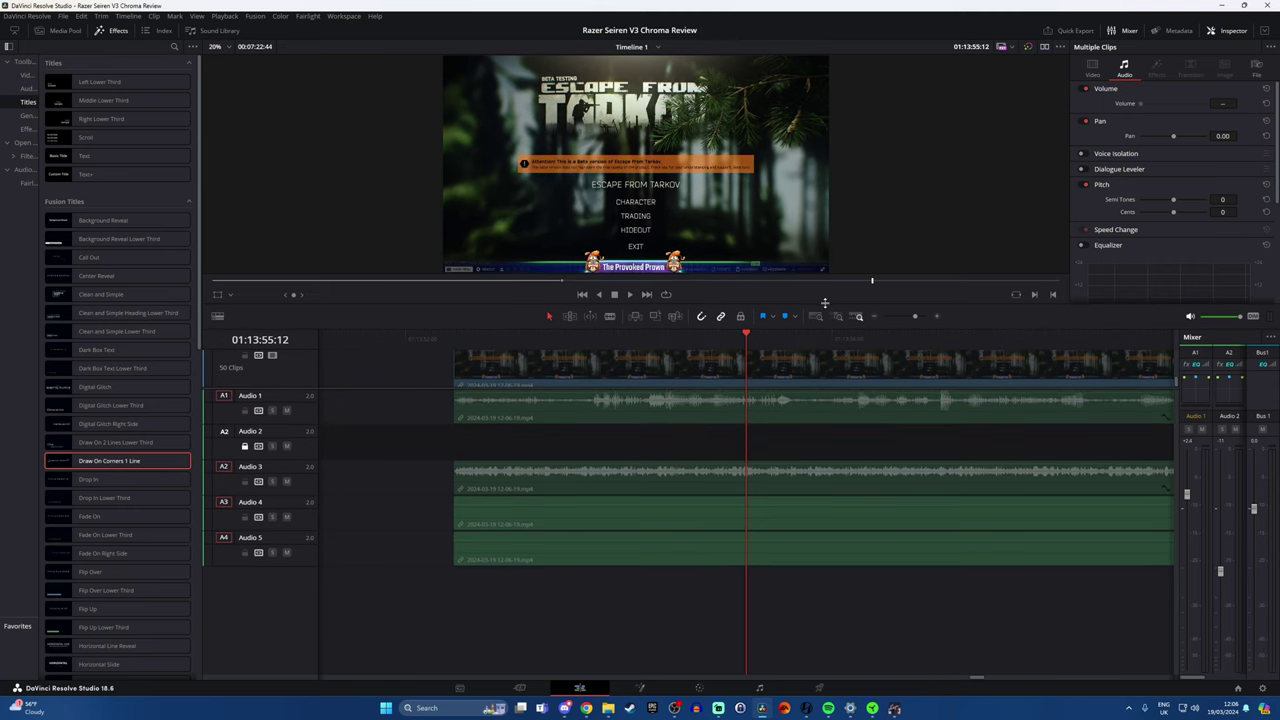